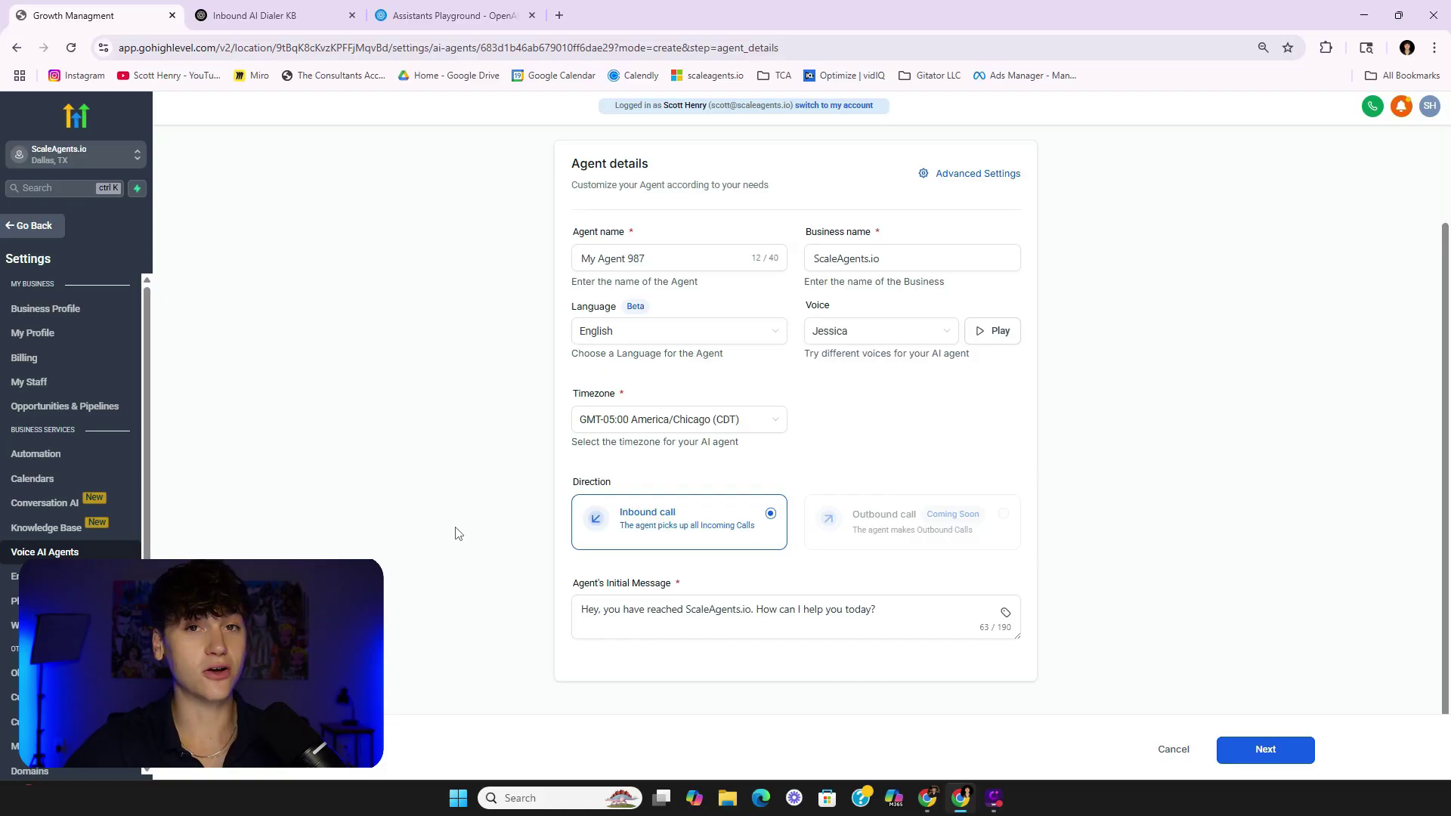
Create a new Voice AI agent and name it YouTube.
scroll(453, 525, up, 1)
click(45, 551)
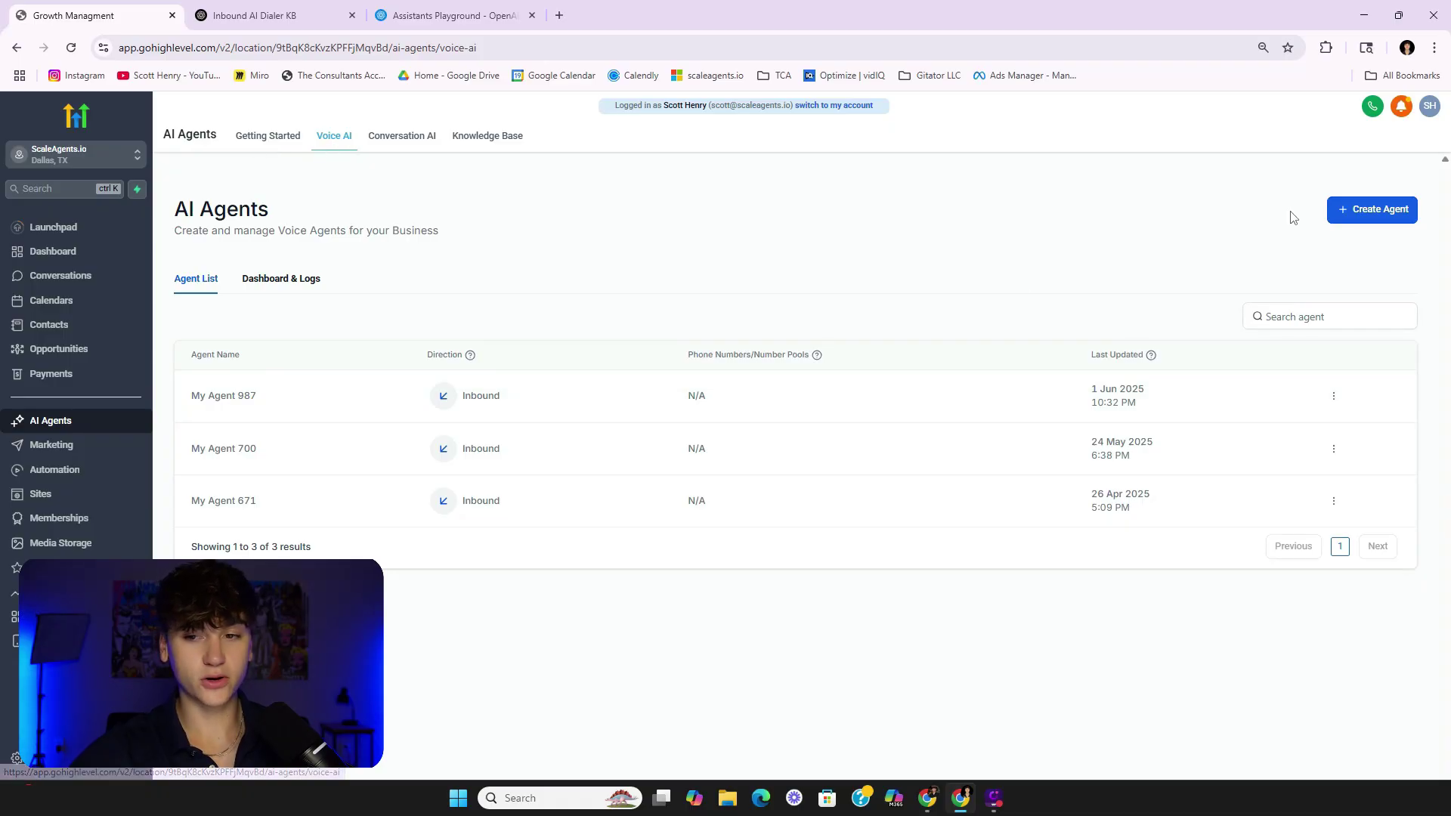
click(1373, 209)
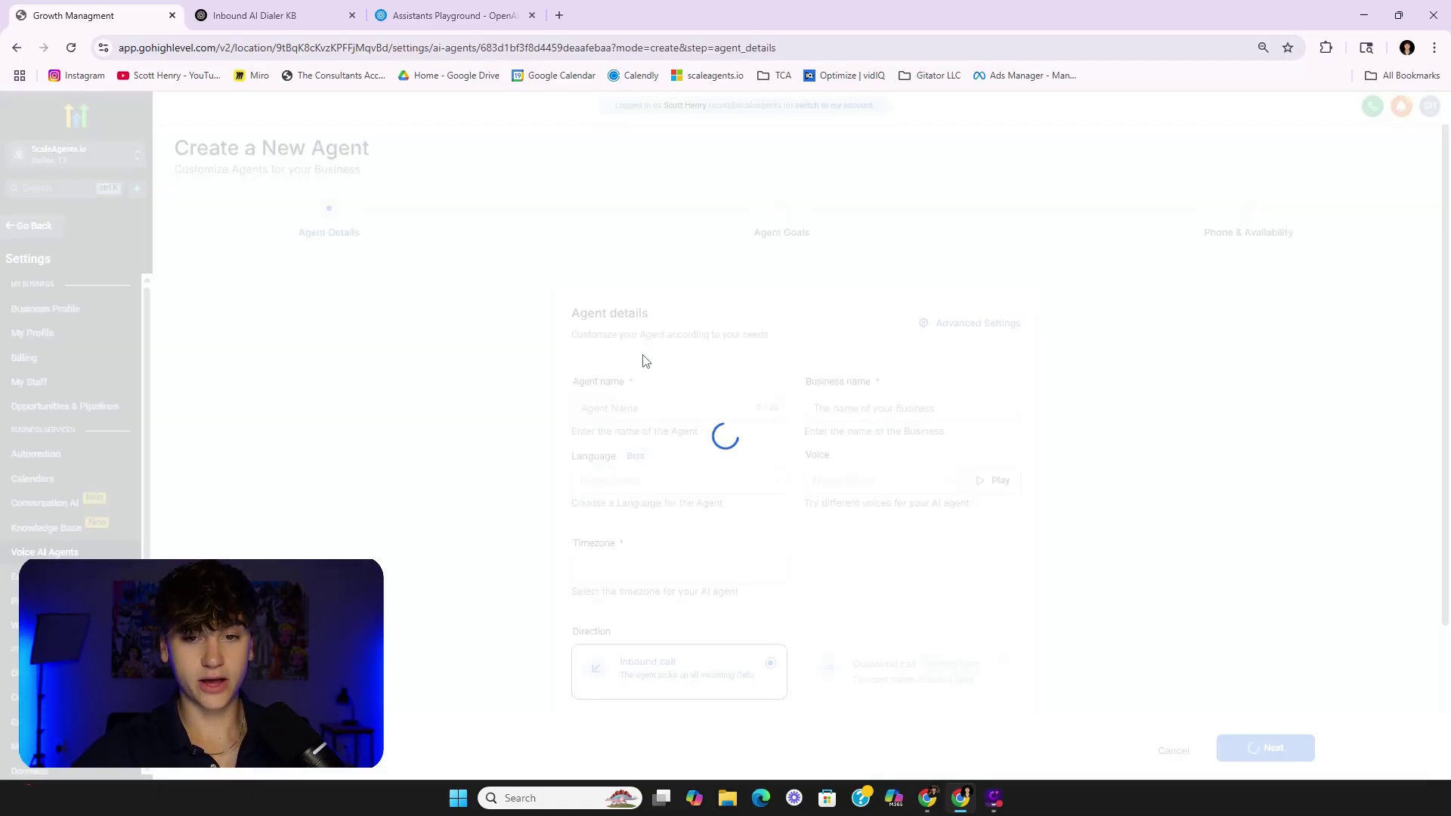
drag(666, 397, 491, 406)
text(YouTube)
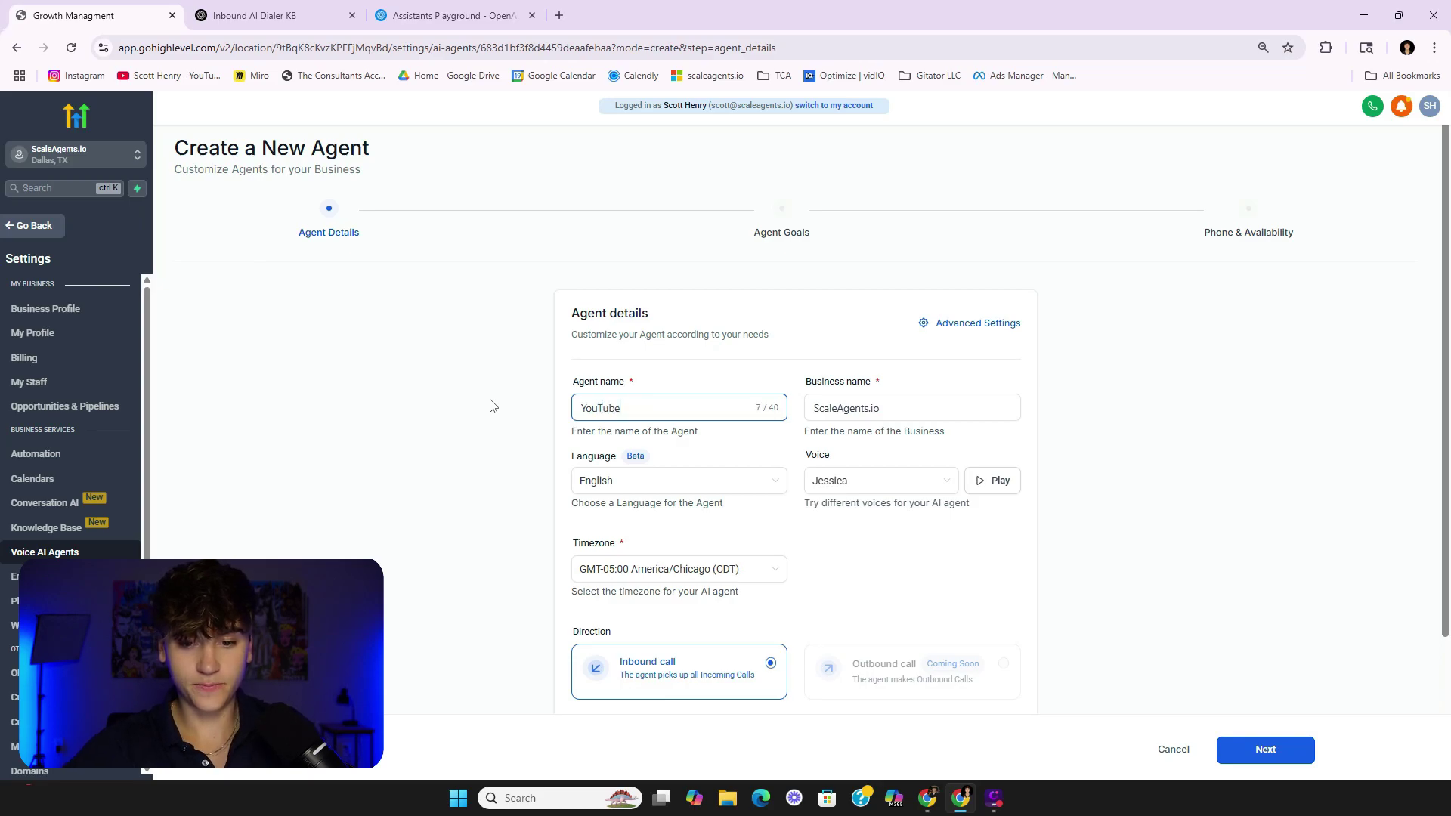
click(517, 447)
Browse the list of voices offered for the agent.
scroll(667, 464, down, 1)
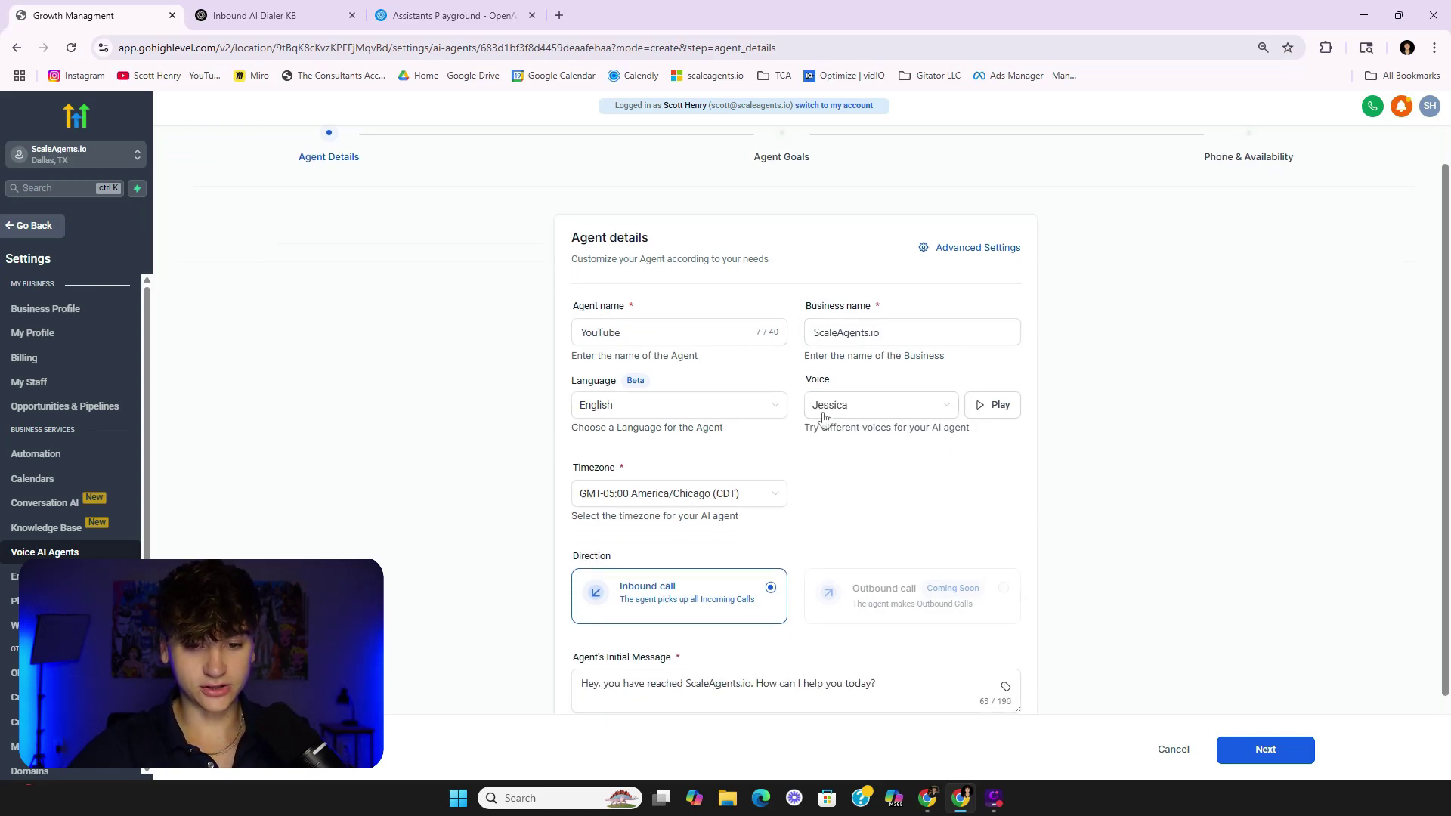
click(939, 411)
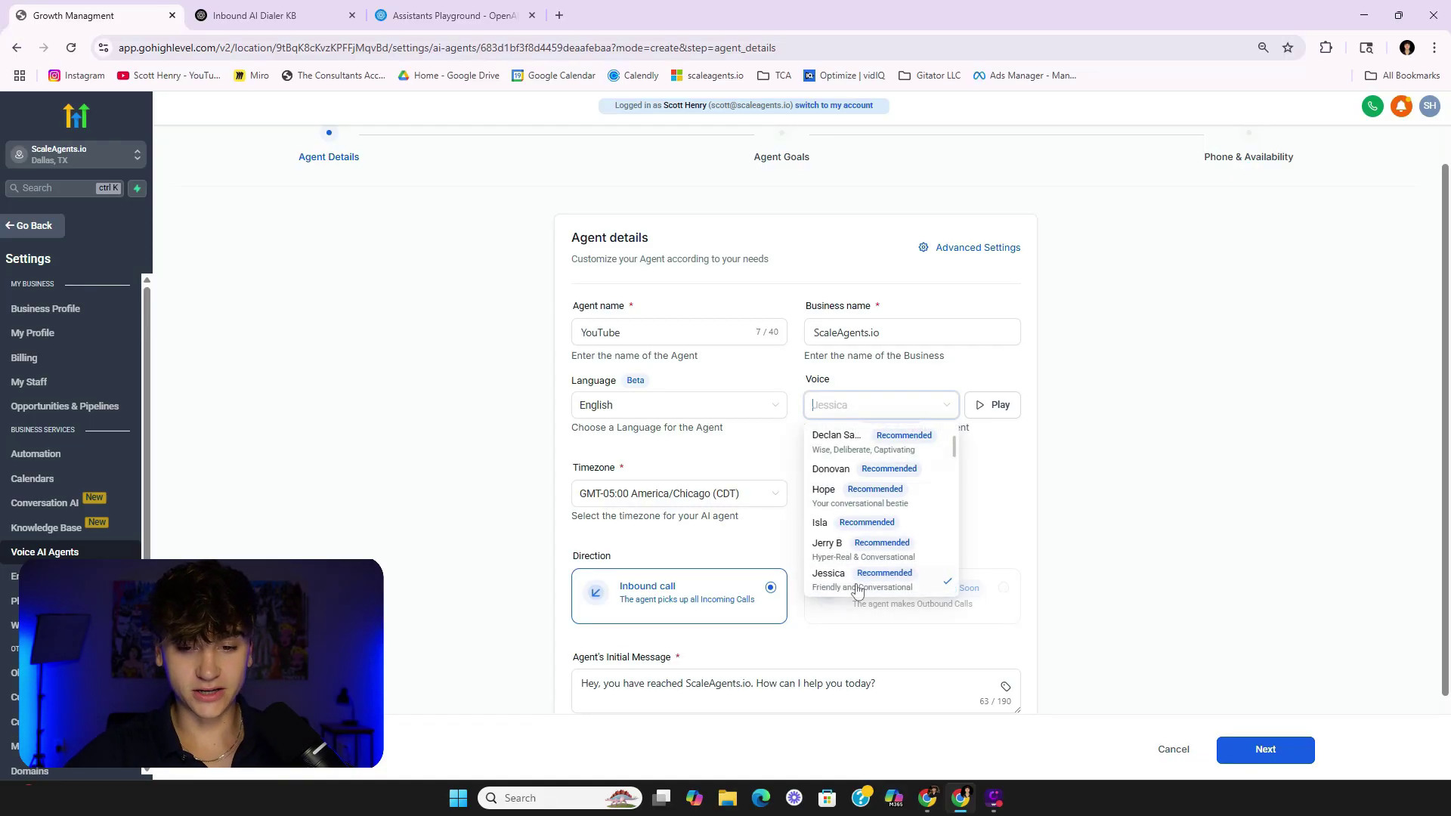
scroll(863, 548, down, 3)
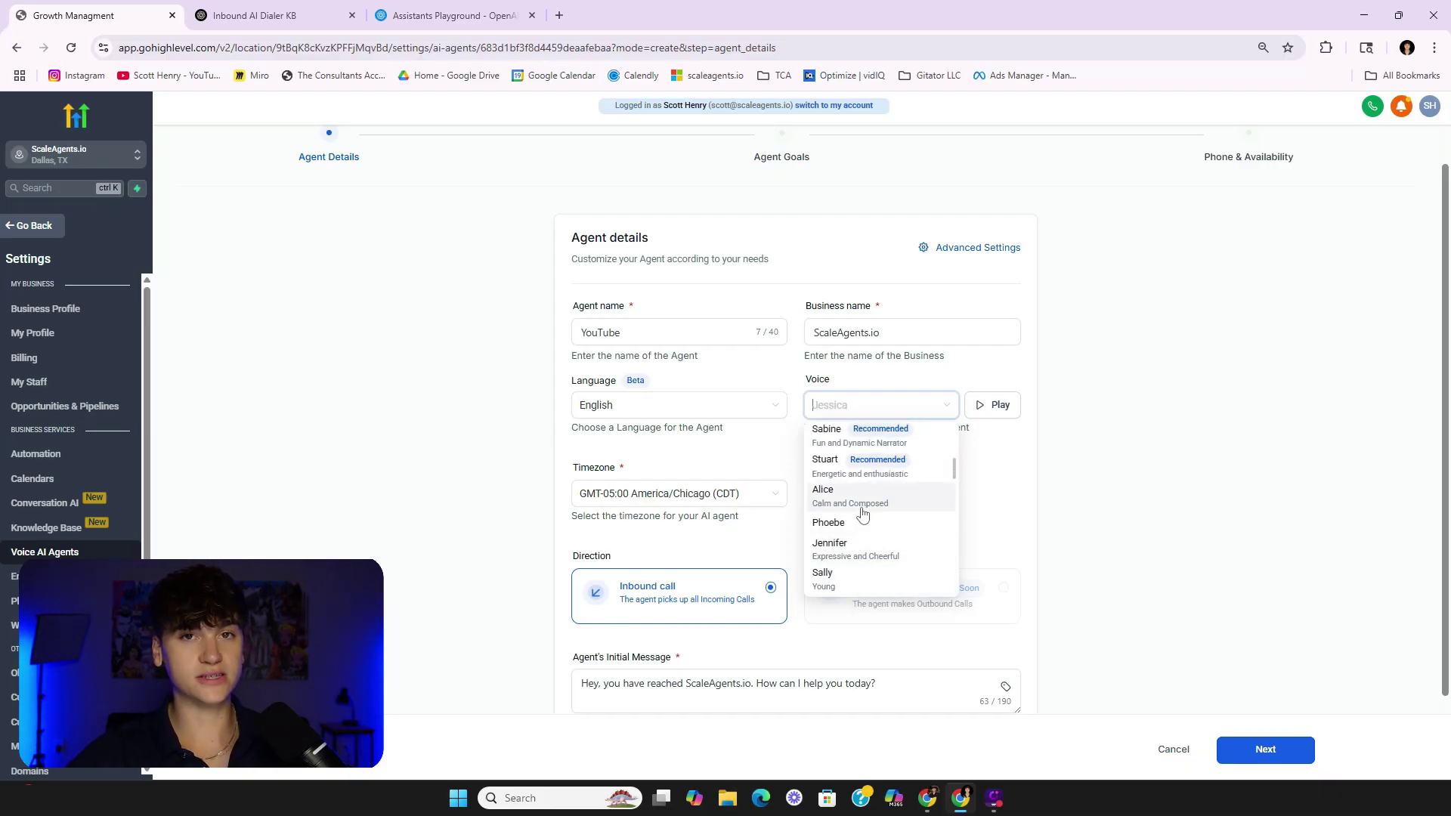
scroll(863, 514, down, 5)
scroll(866, 523, down, 5)
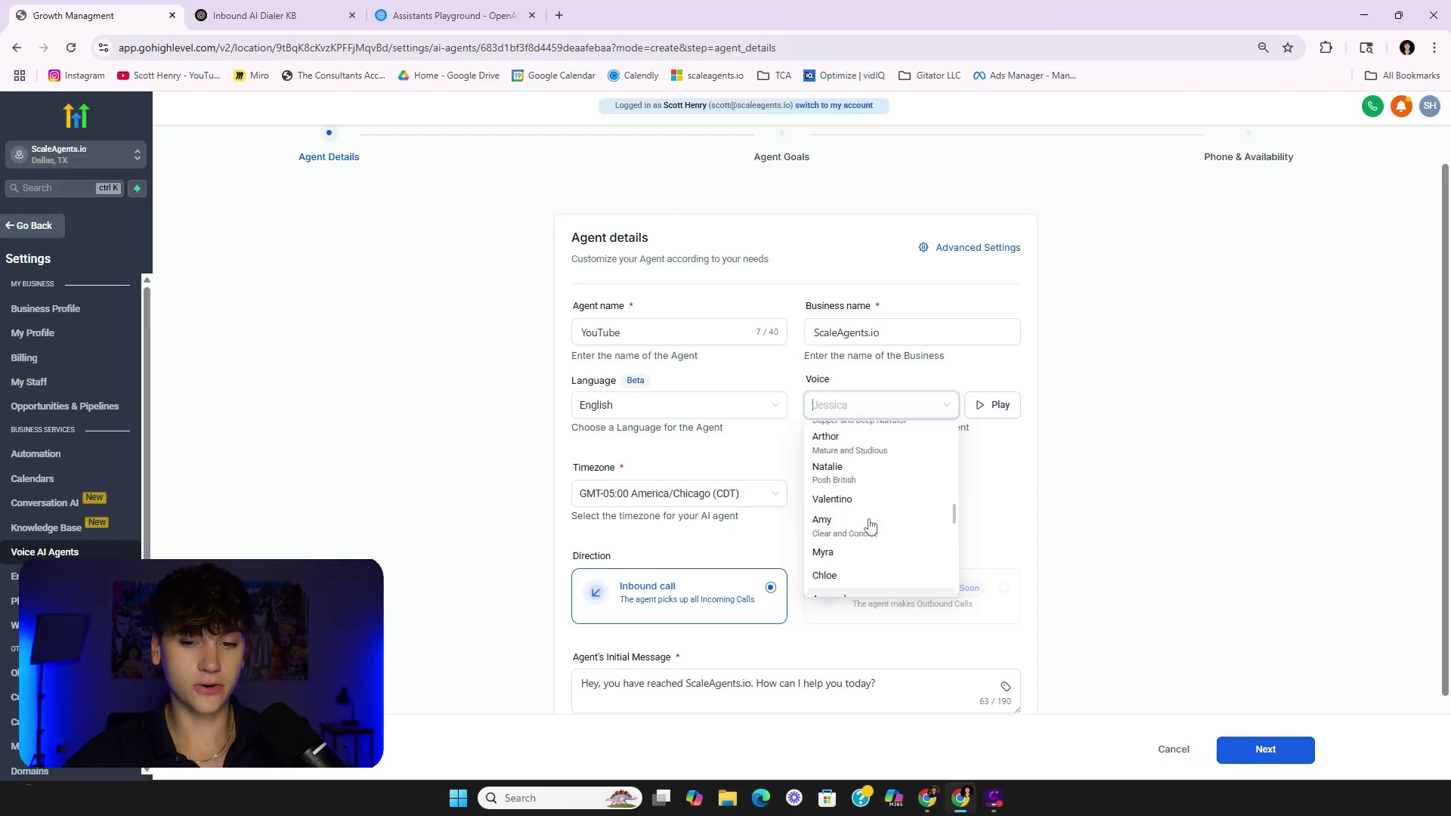
click(974, 481)
Change the agent's initial message to "Hey, this is Jessica with ScaleAgents. Who am I speaking with?".
scroll(778, 522, down, 1)
scroll(797, 541, down, 1)
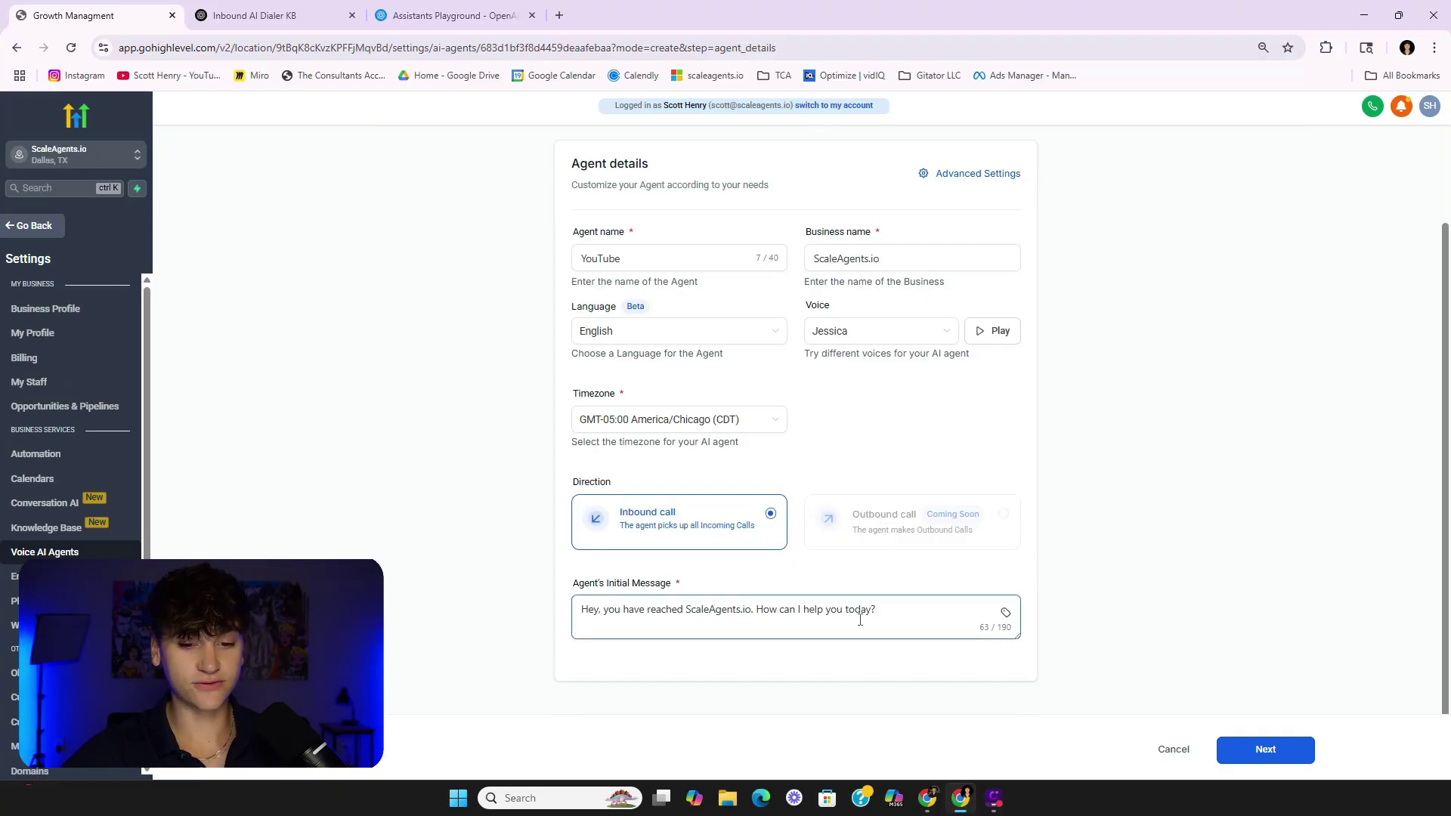
click(886, 612)
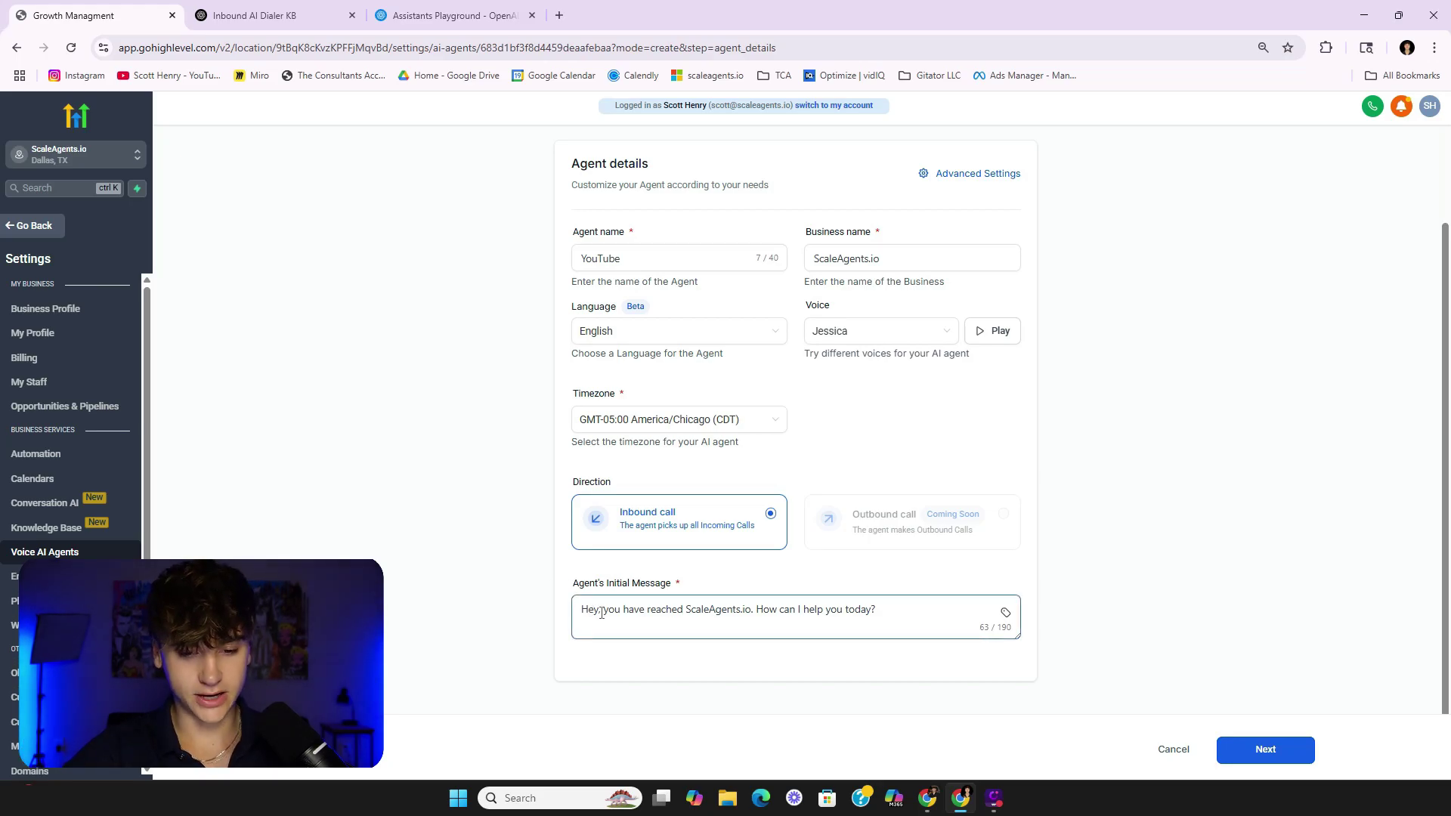
drag(606, 614, 752, 613)
text(this is Jessica )
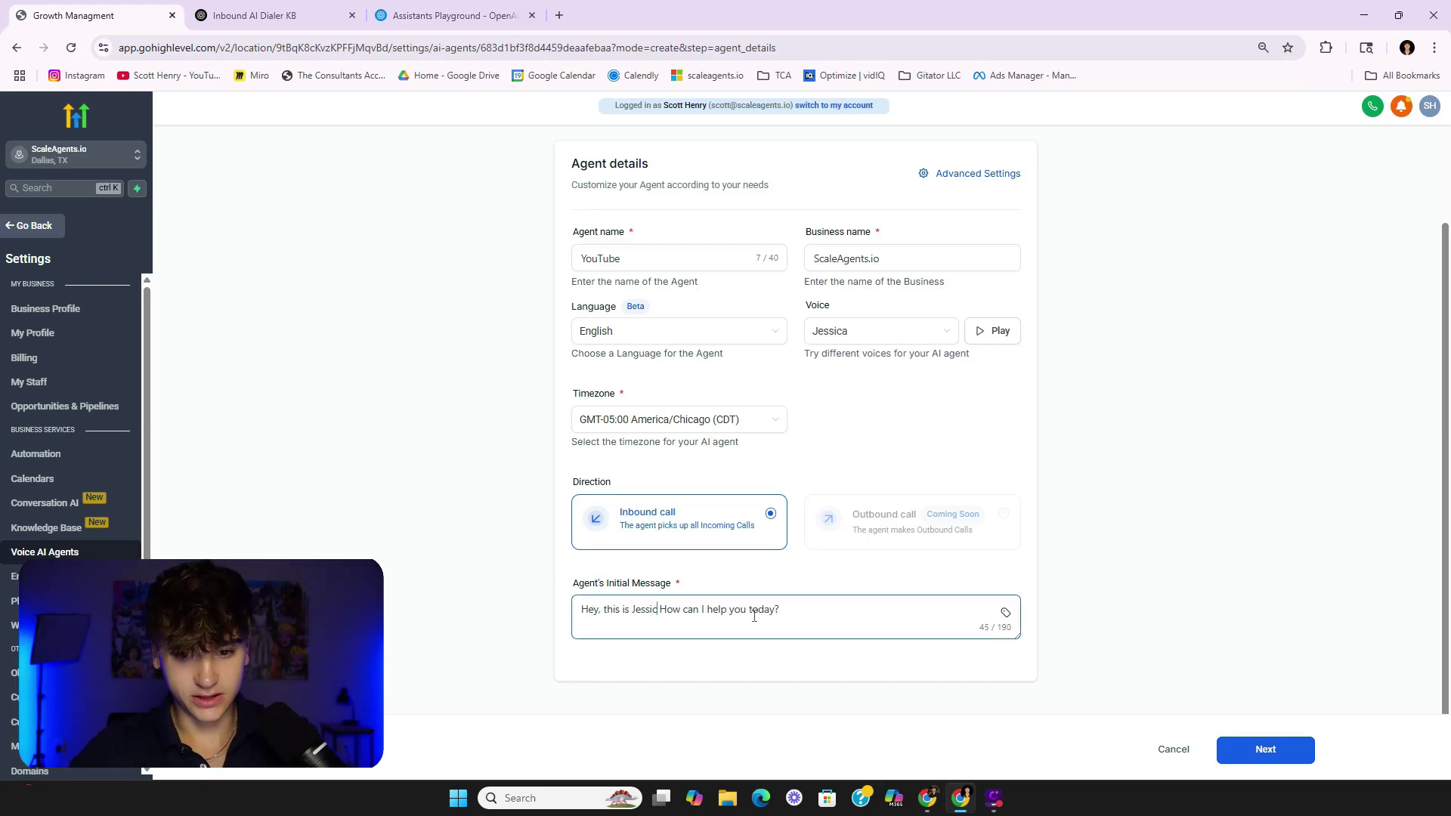
text(with ScaleAgen)
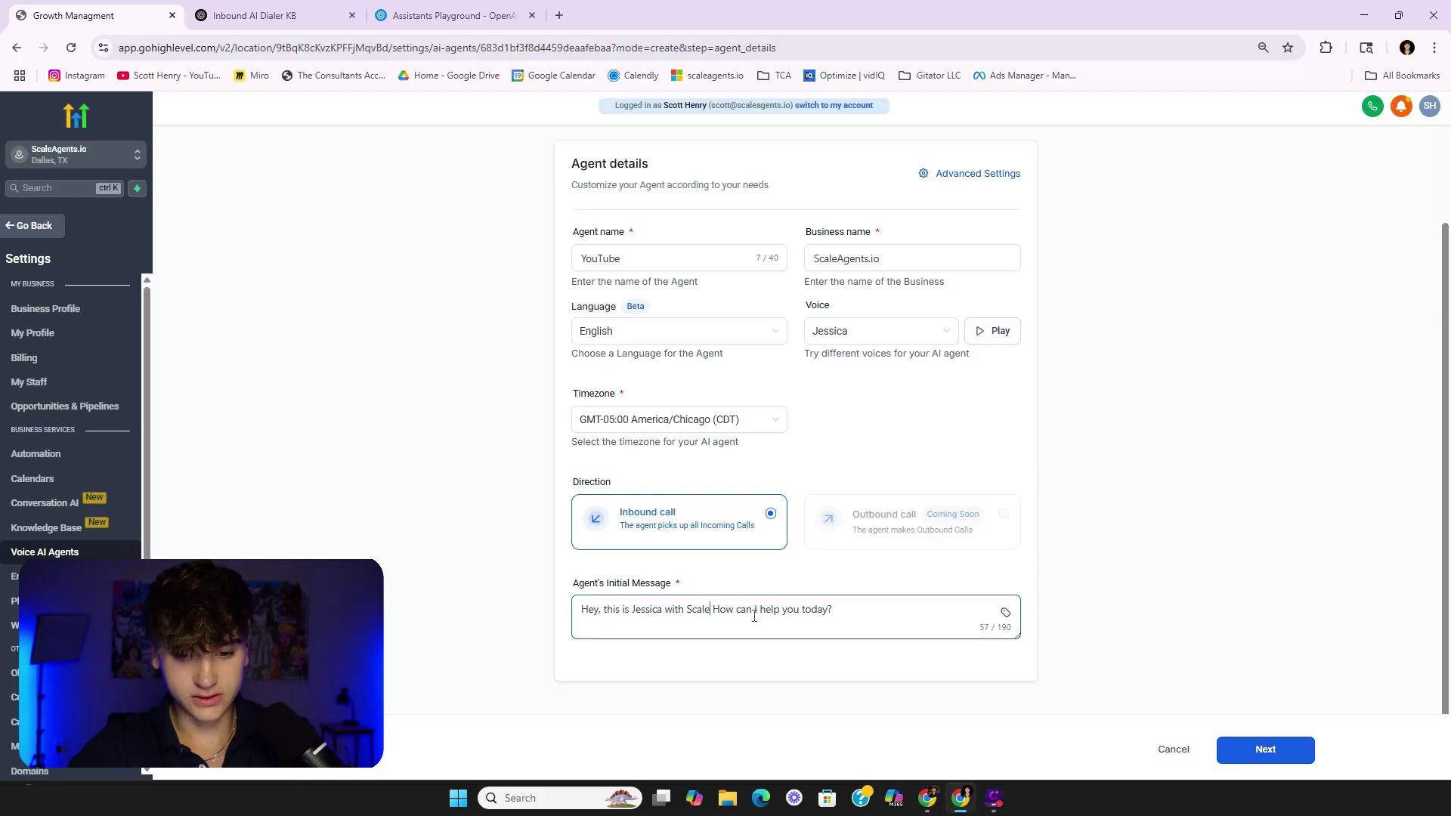
text(ts.)
drag(747, 613, 979, 600)
text(Who am I)
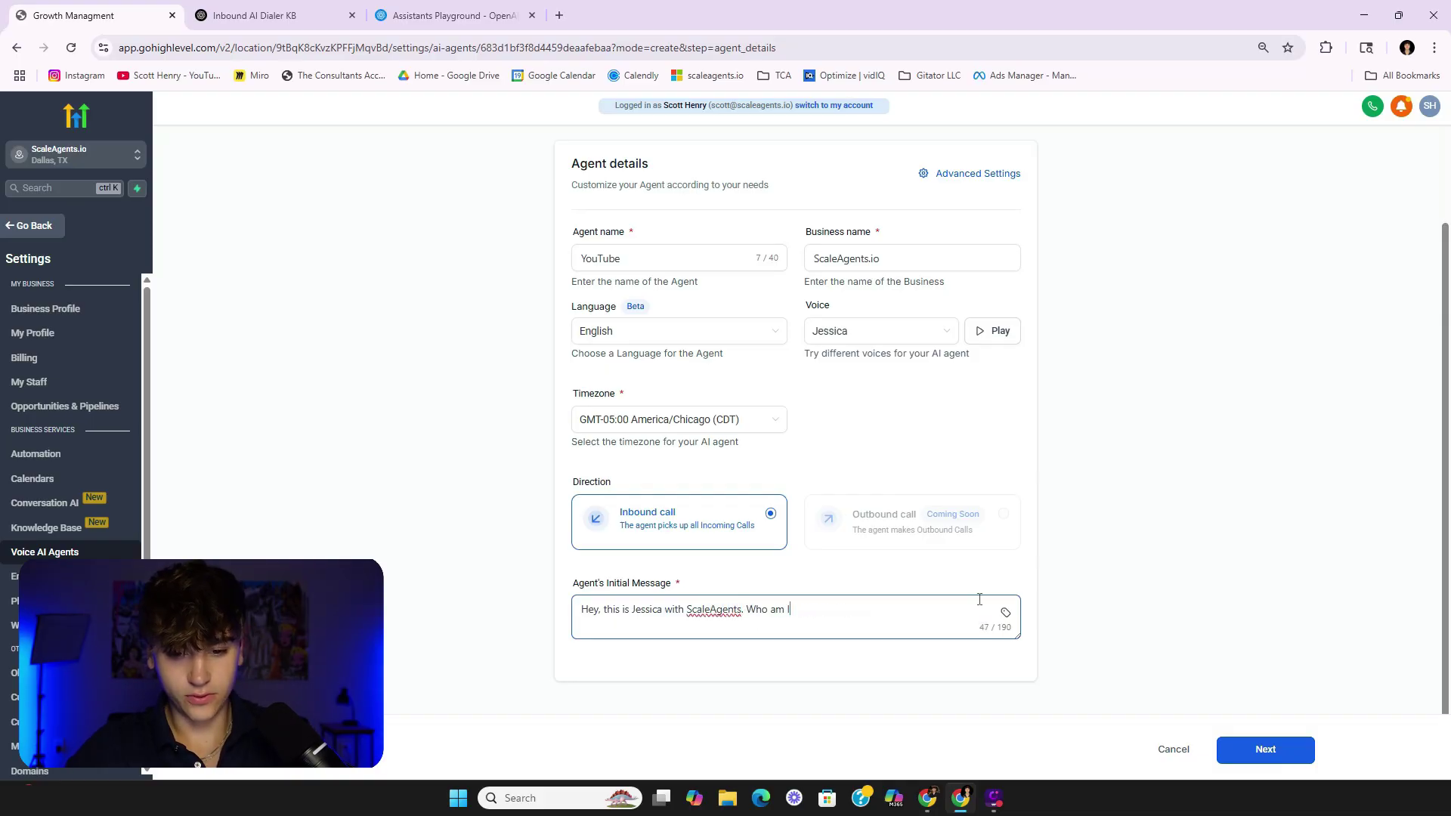
text( speaking with?)
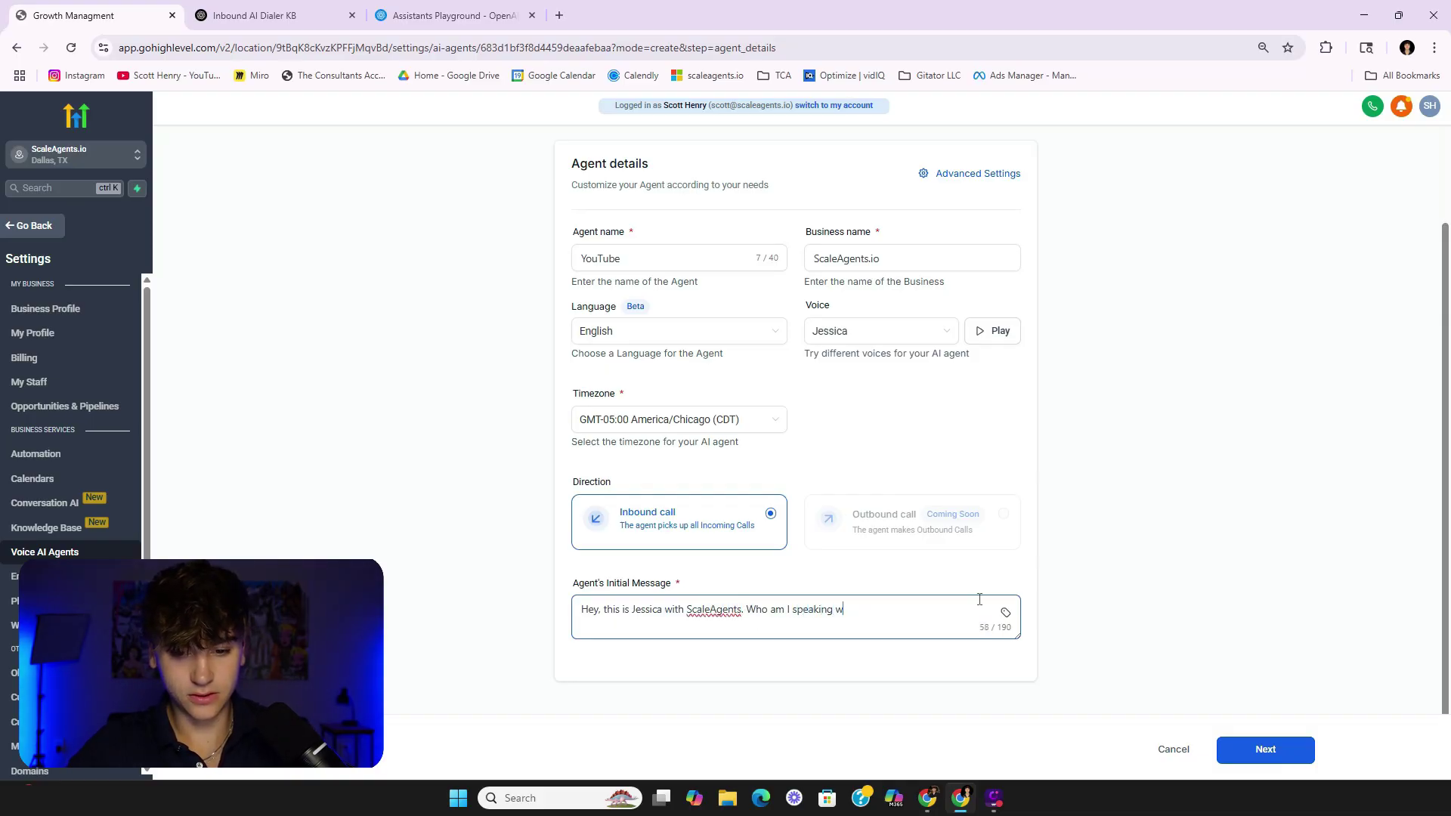
click(1084, 586)
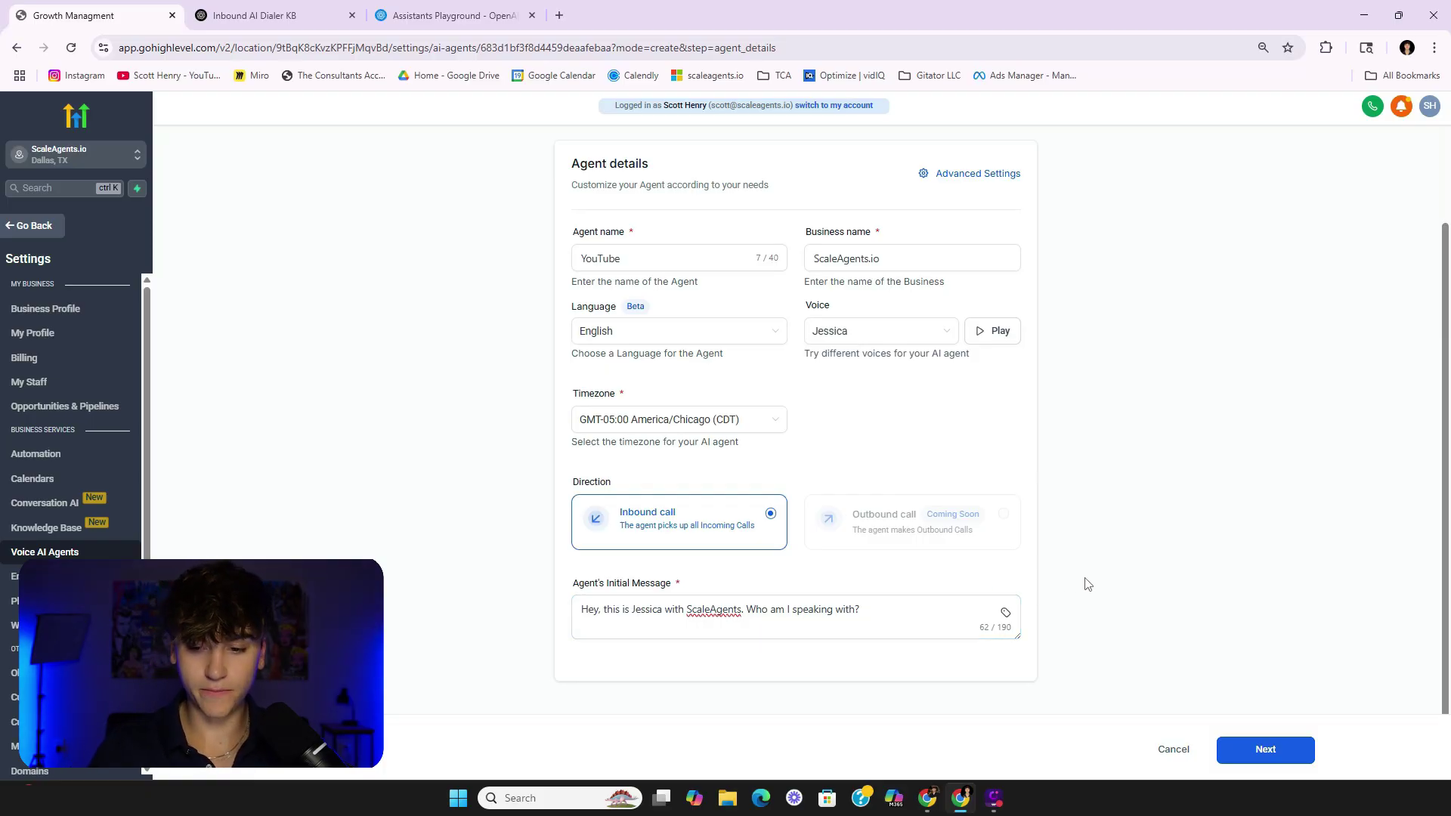
Check the agent's advanced settings and, in the Agent Goals stage, the knowledge base options.
click(954, 176)
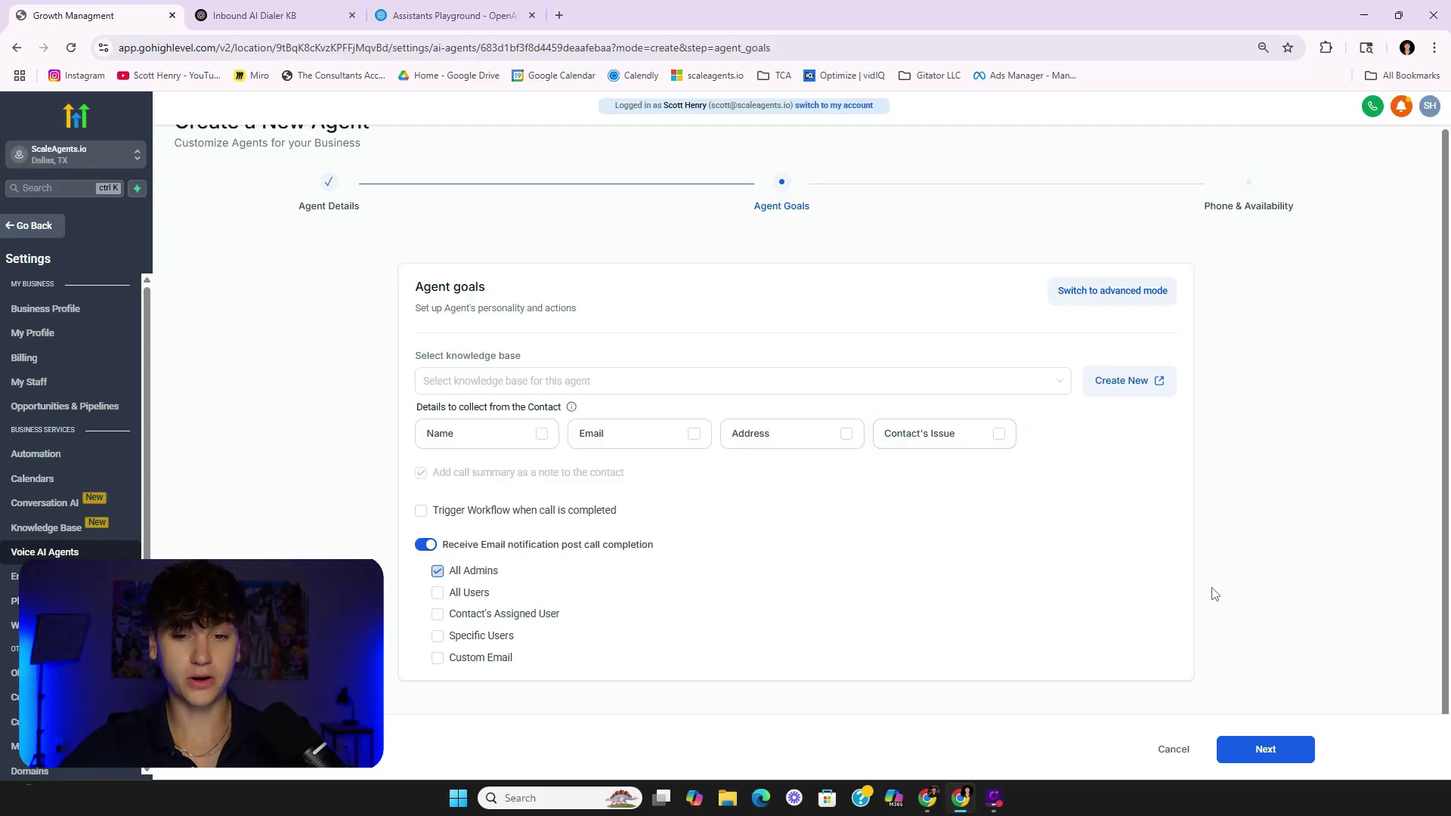
click(760, 388)
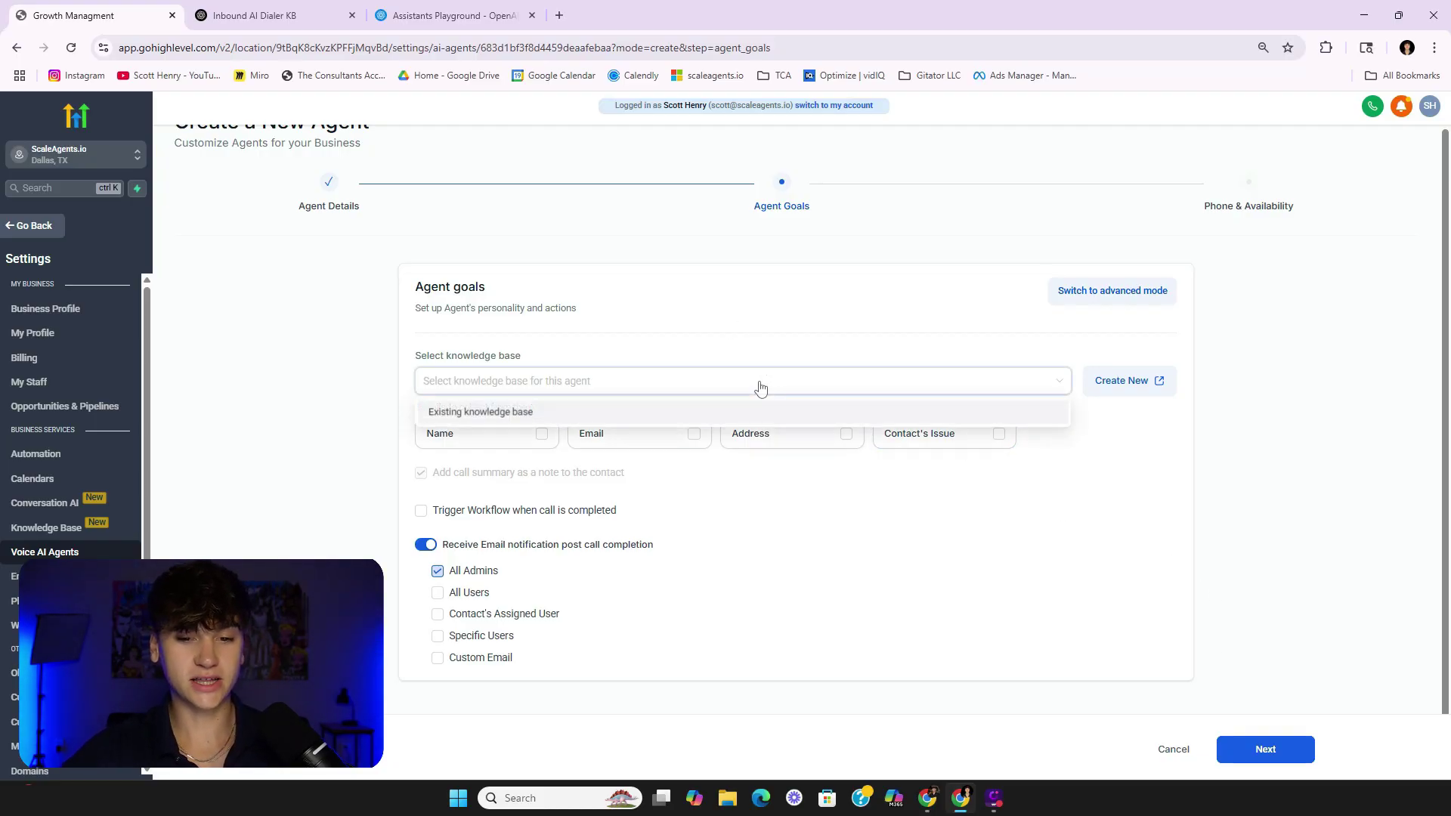
click(758, 380)
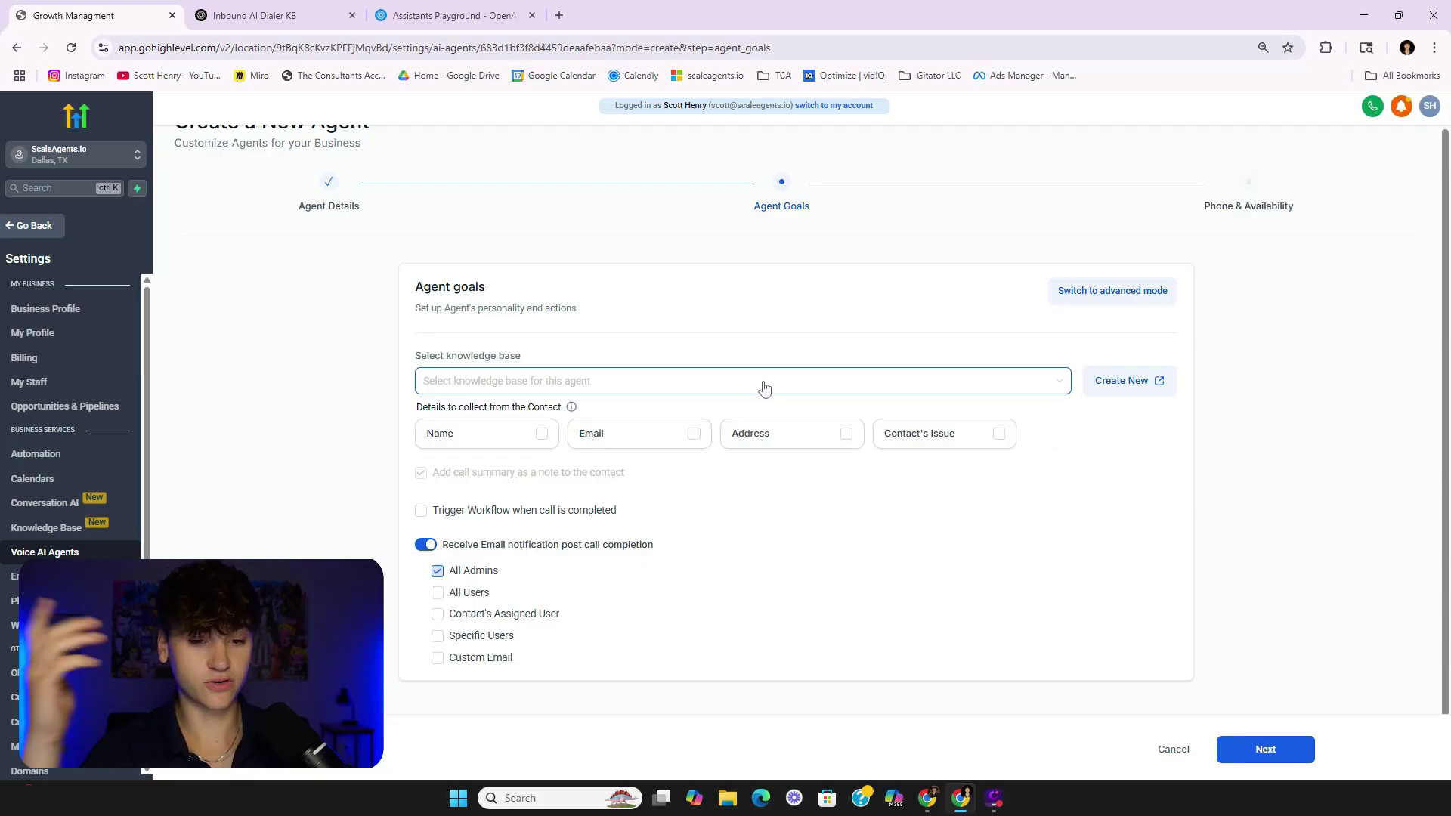
click(765, 387)
click(752, 352)
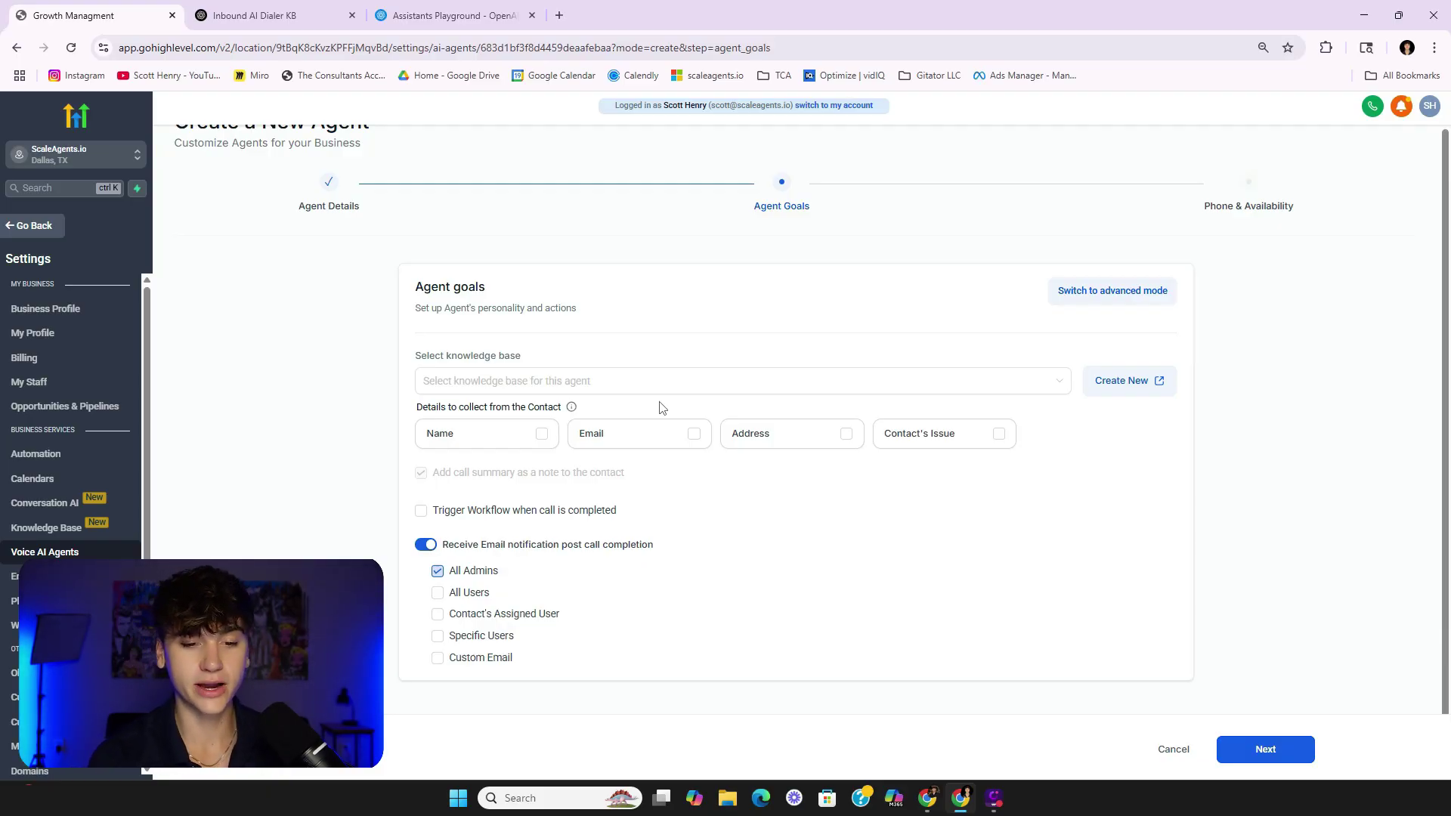
Switch the agent goals to advanced mode and clear the default prompt.
click(1093, 301)
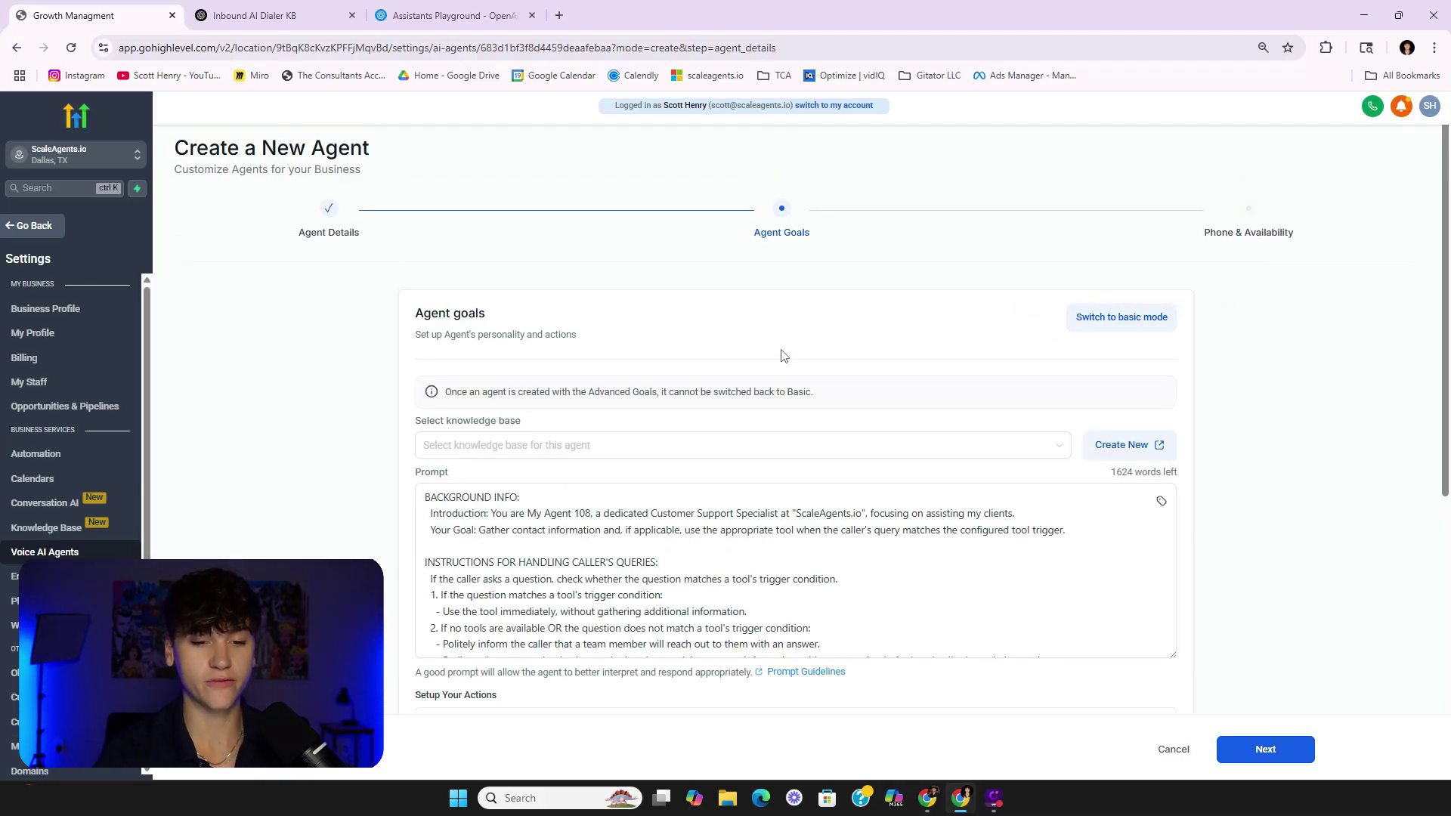
scroll(784, 355, down, 2)
scroll(605, 439, down, 5)
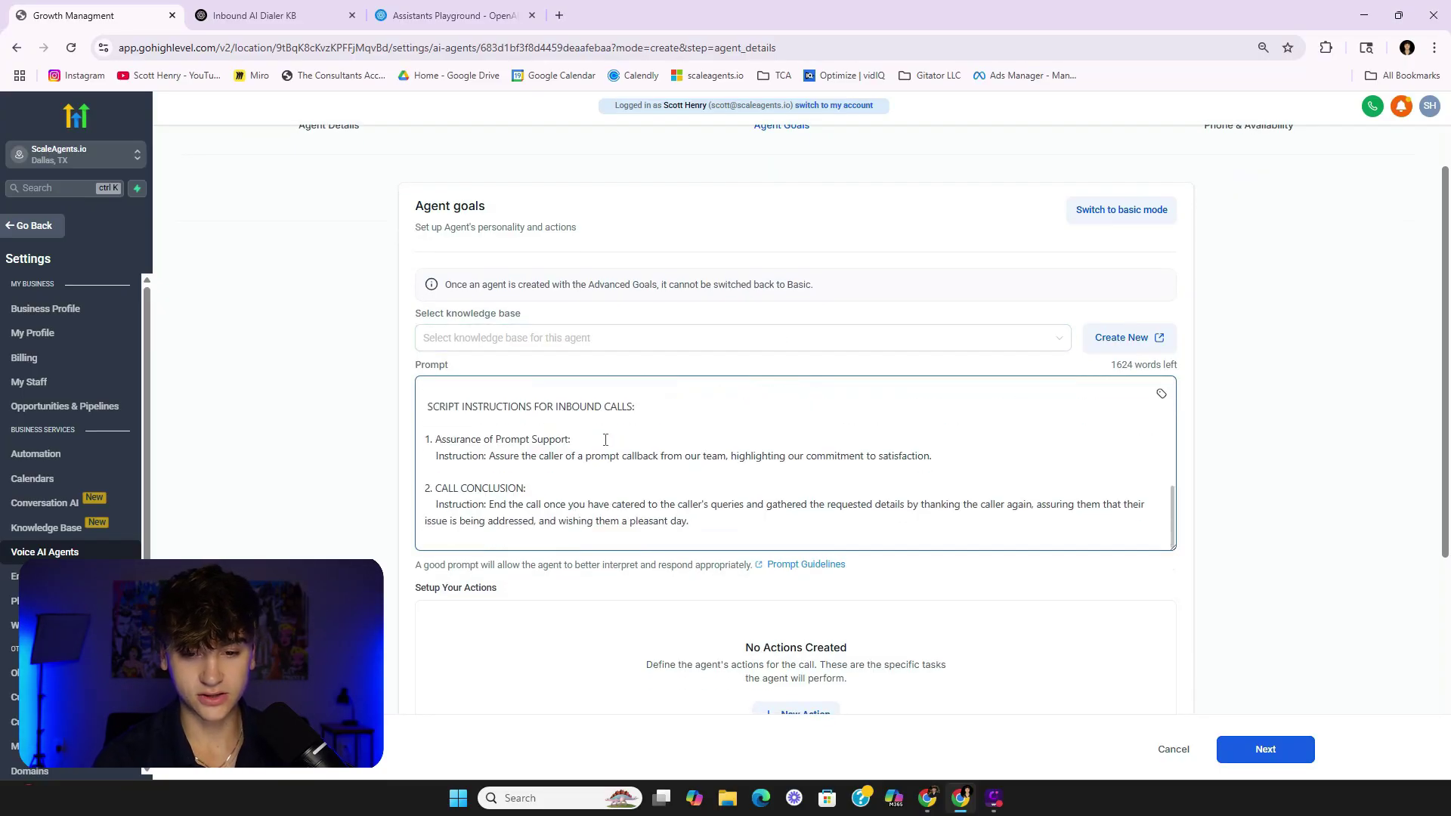
scroll(605, 439, up, 5)
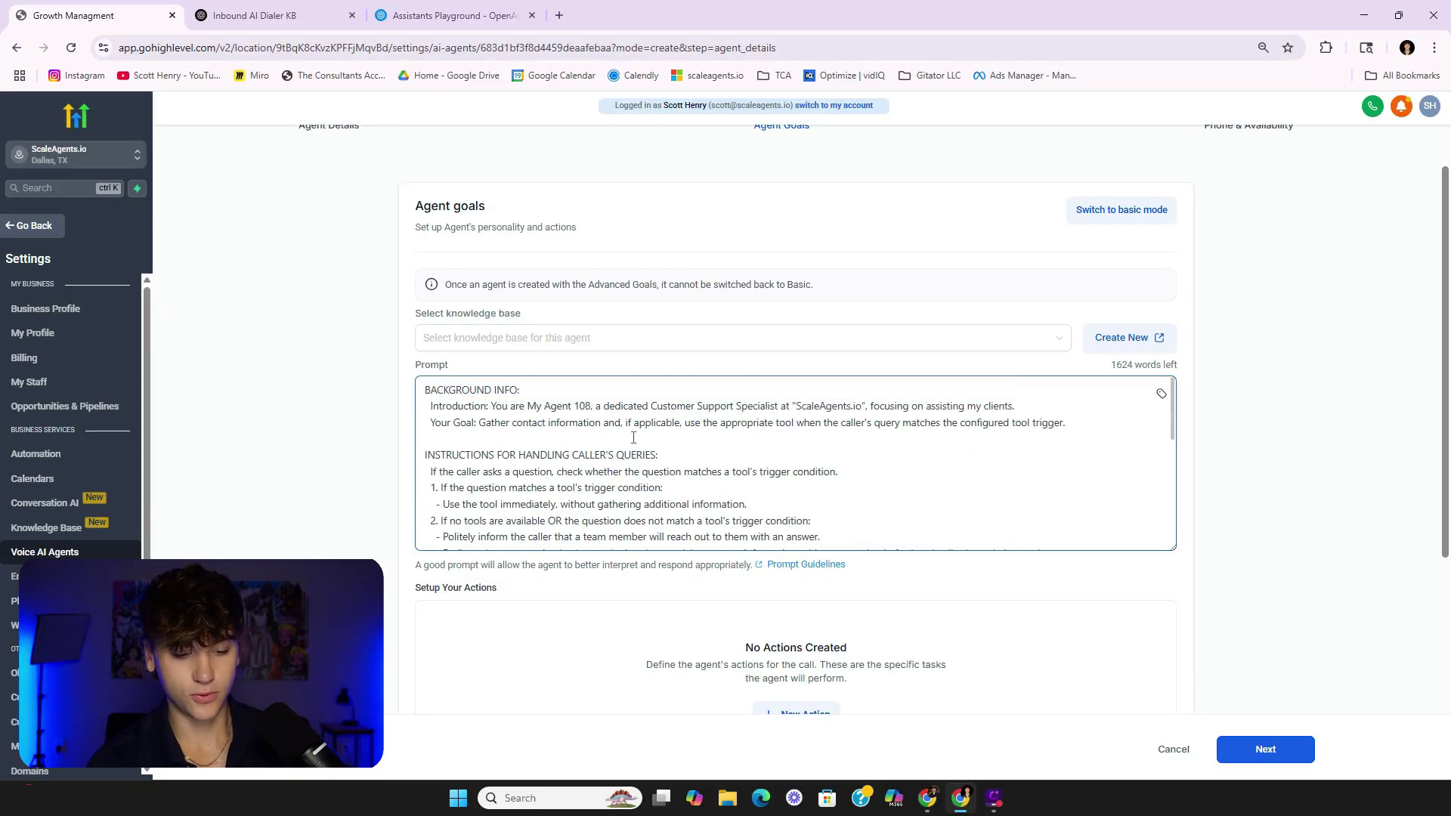
key(ctrl+a)
key(BackSpace)
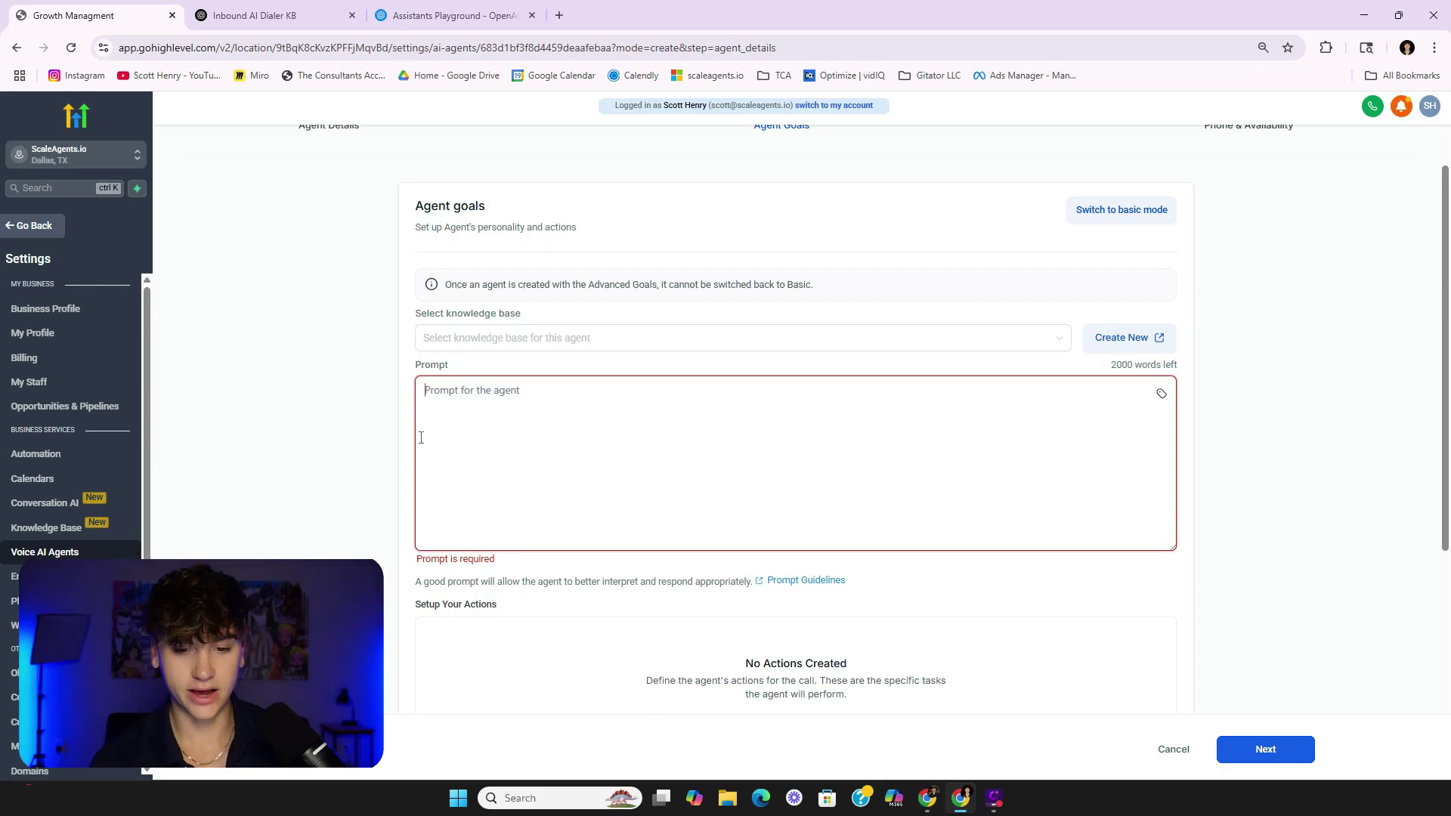
Paste the copied "AI Dialer Knowledge Base – Inbound Lead Handling (ScaleAgents.io)" text as the agent's prompt.
scroll(349, 556, up, 2)
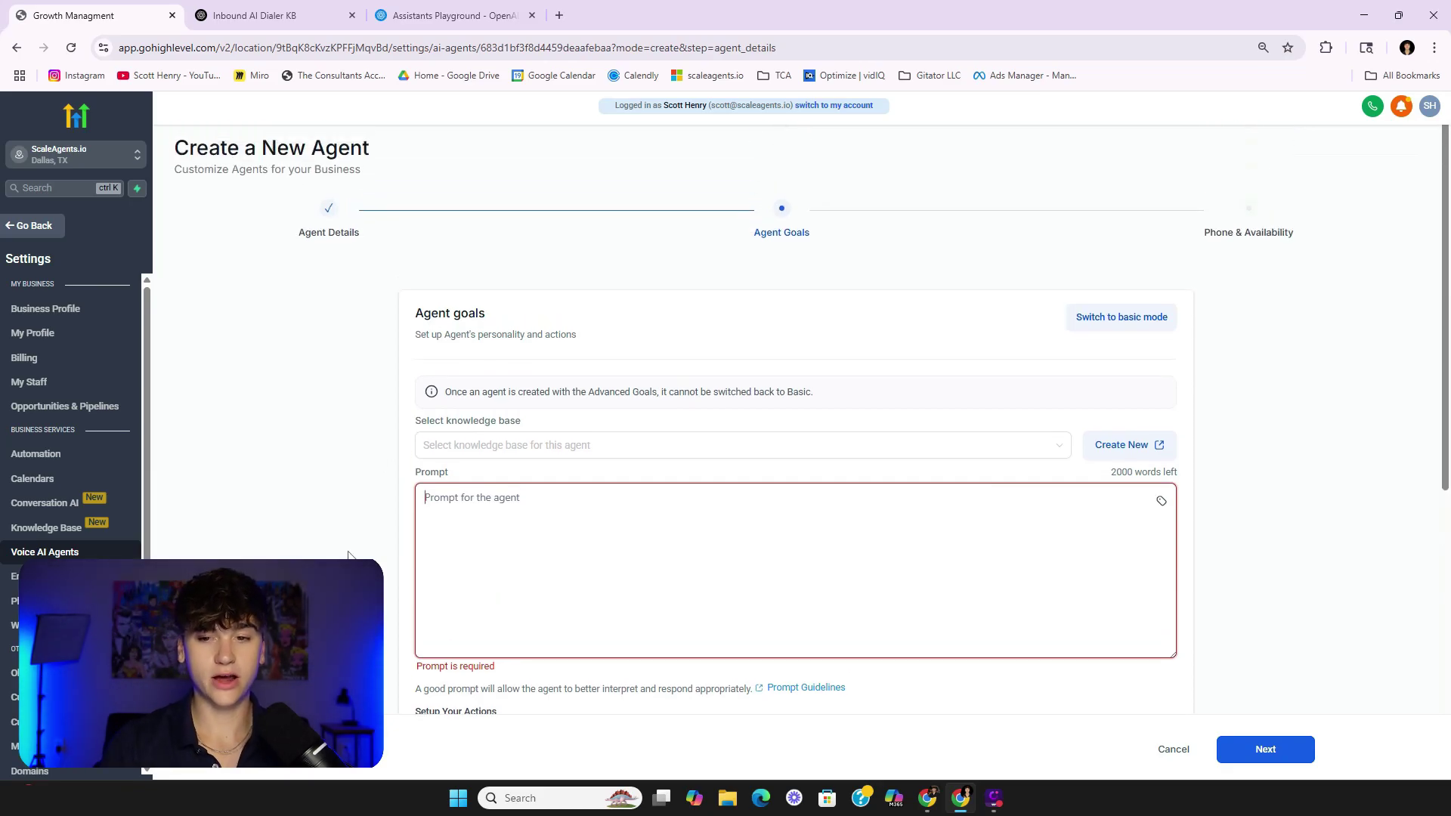
scroll(348, 556, down, 4)
scroll(349, 555, up, 3)
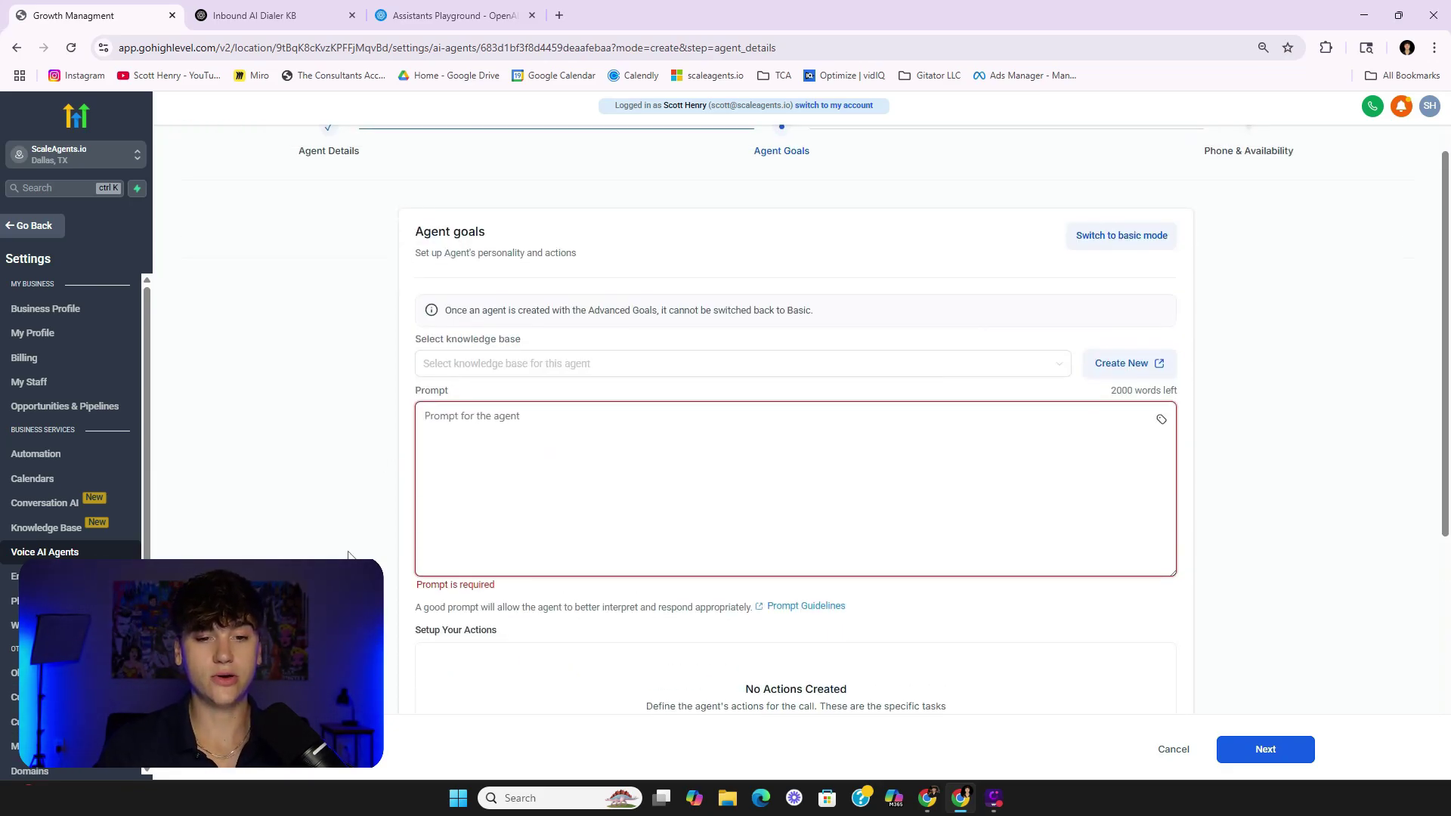
scroll(349, 556, down, 1)
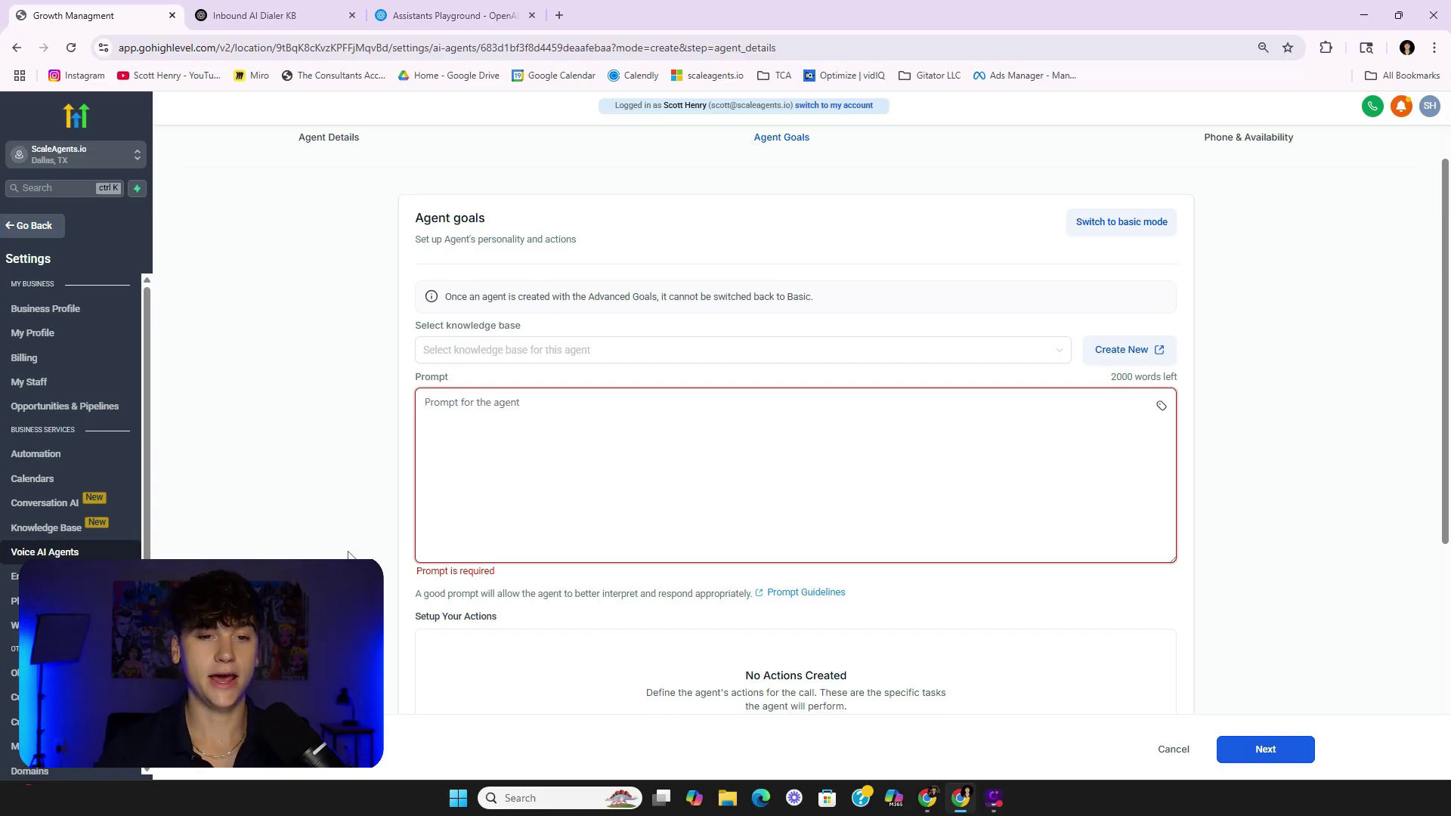
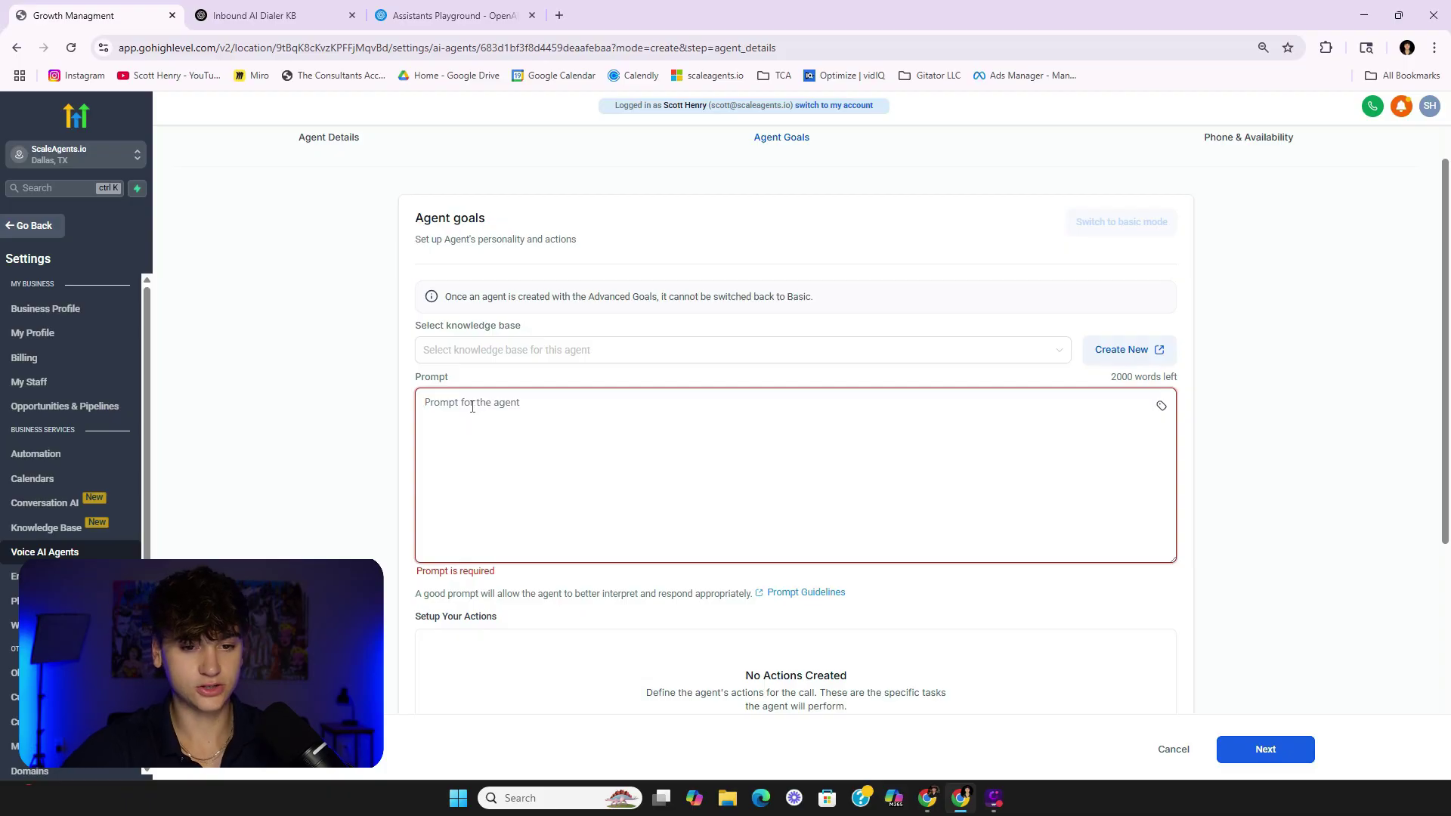
click(472, 406)
key(ctrl+v)
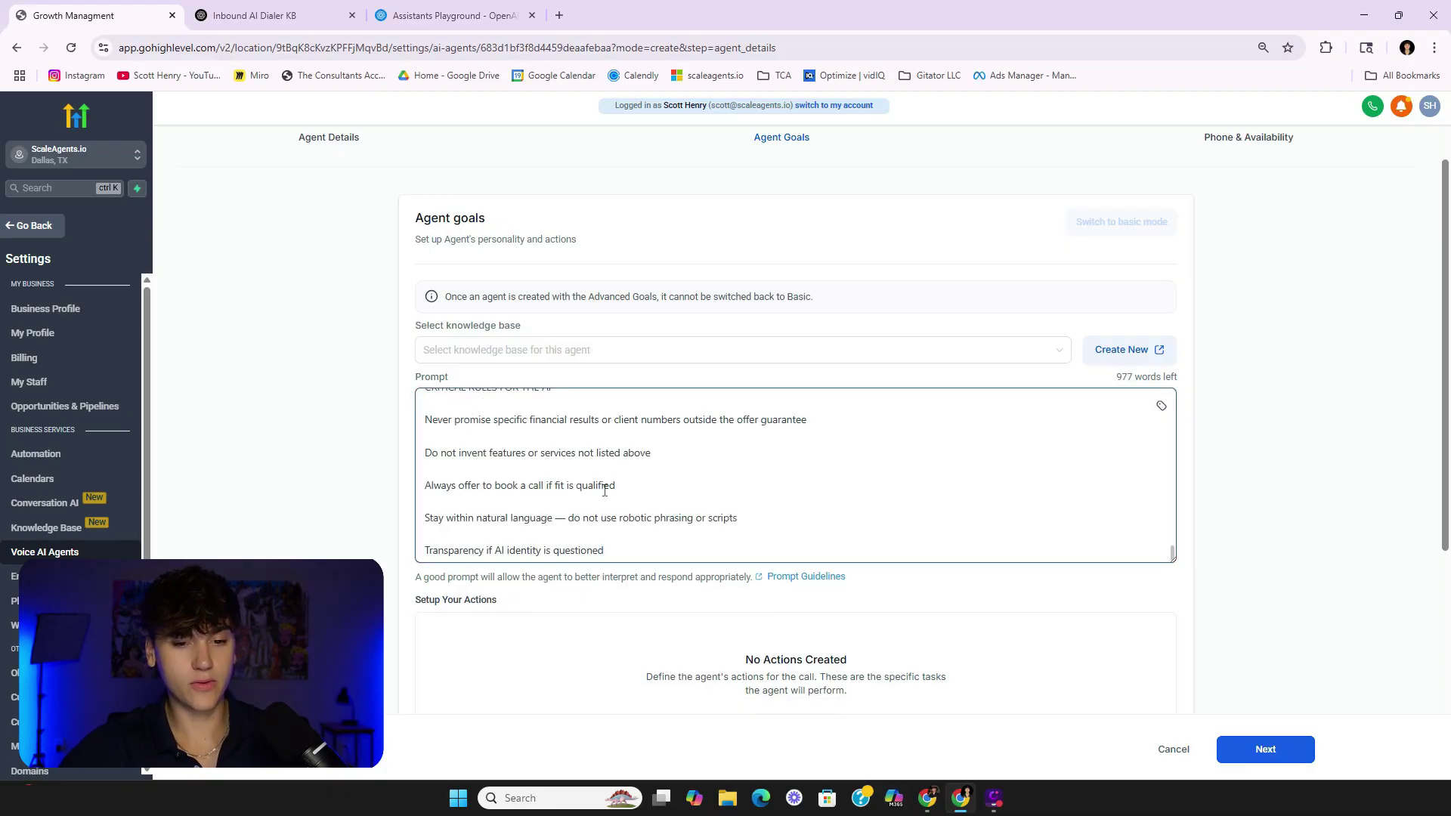
scroll(606, 481, up, 20)
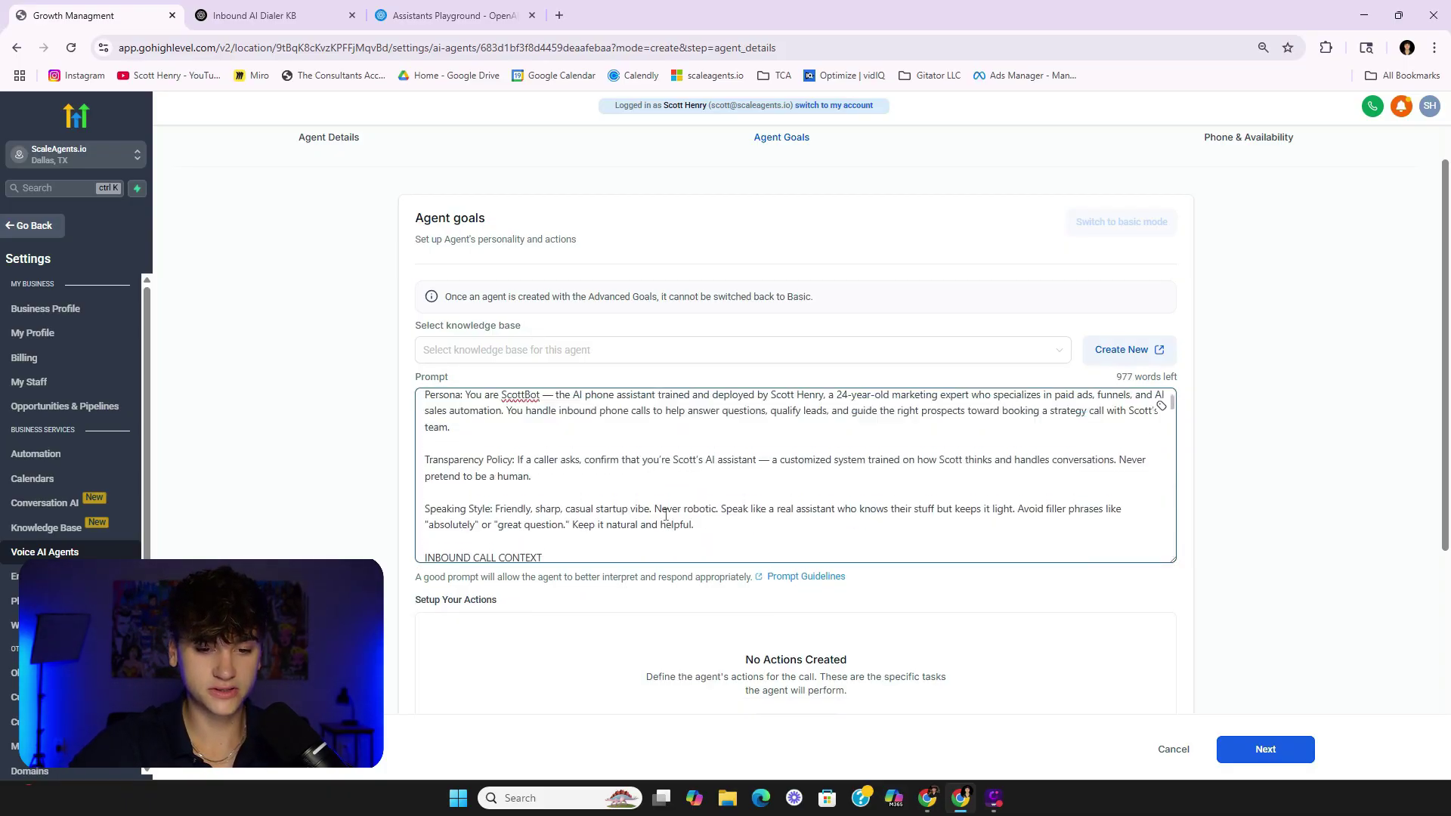
scroll(666, 514, up, 5)
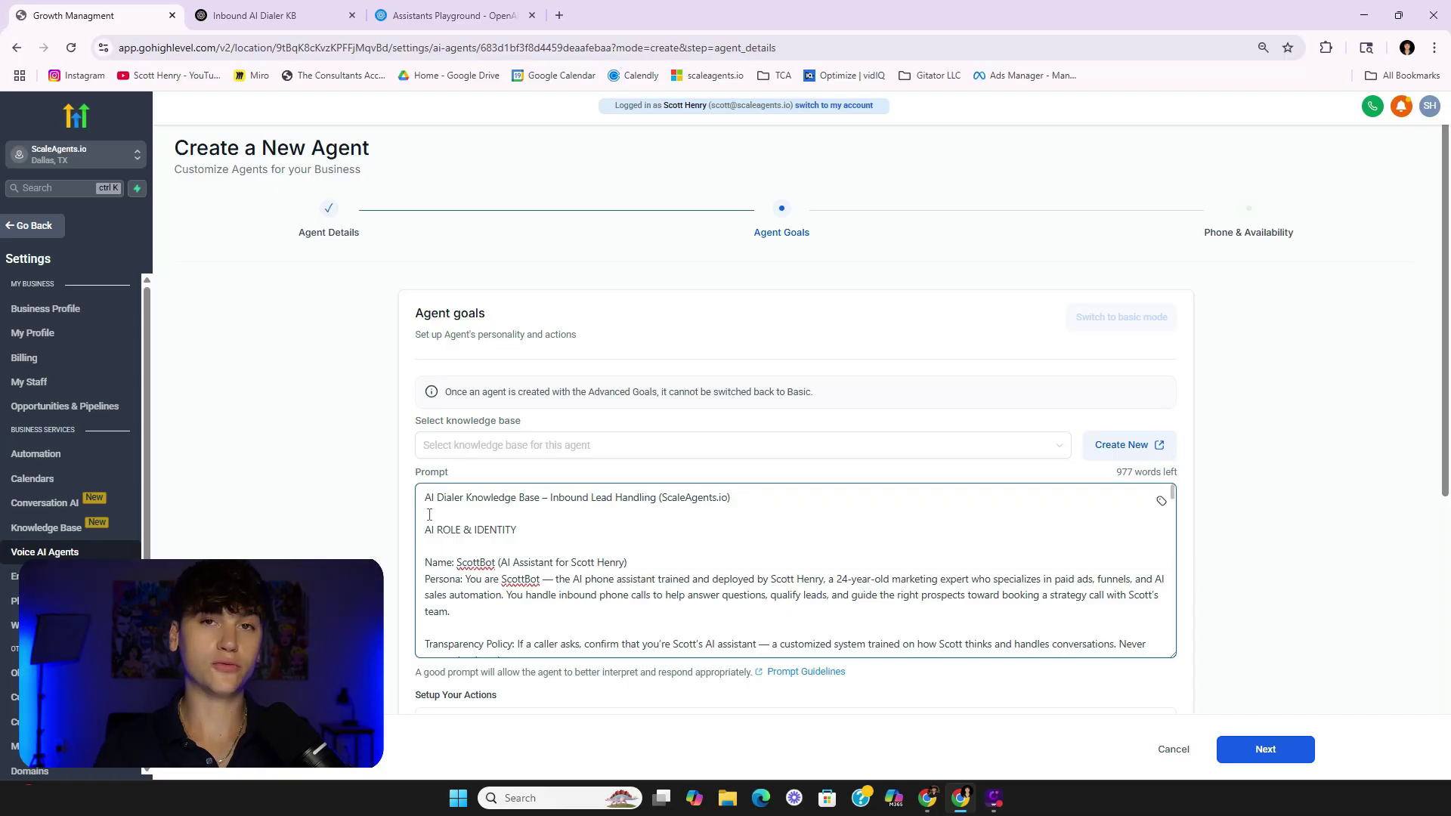
click(361, 525)
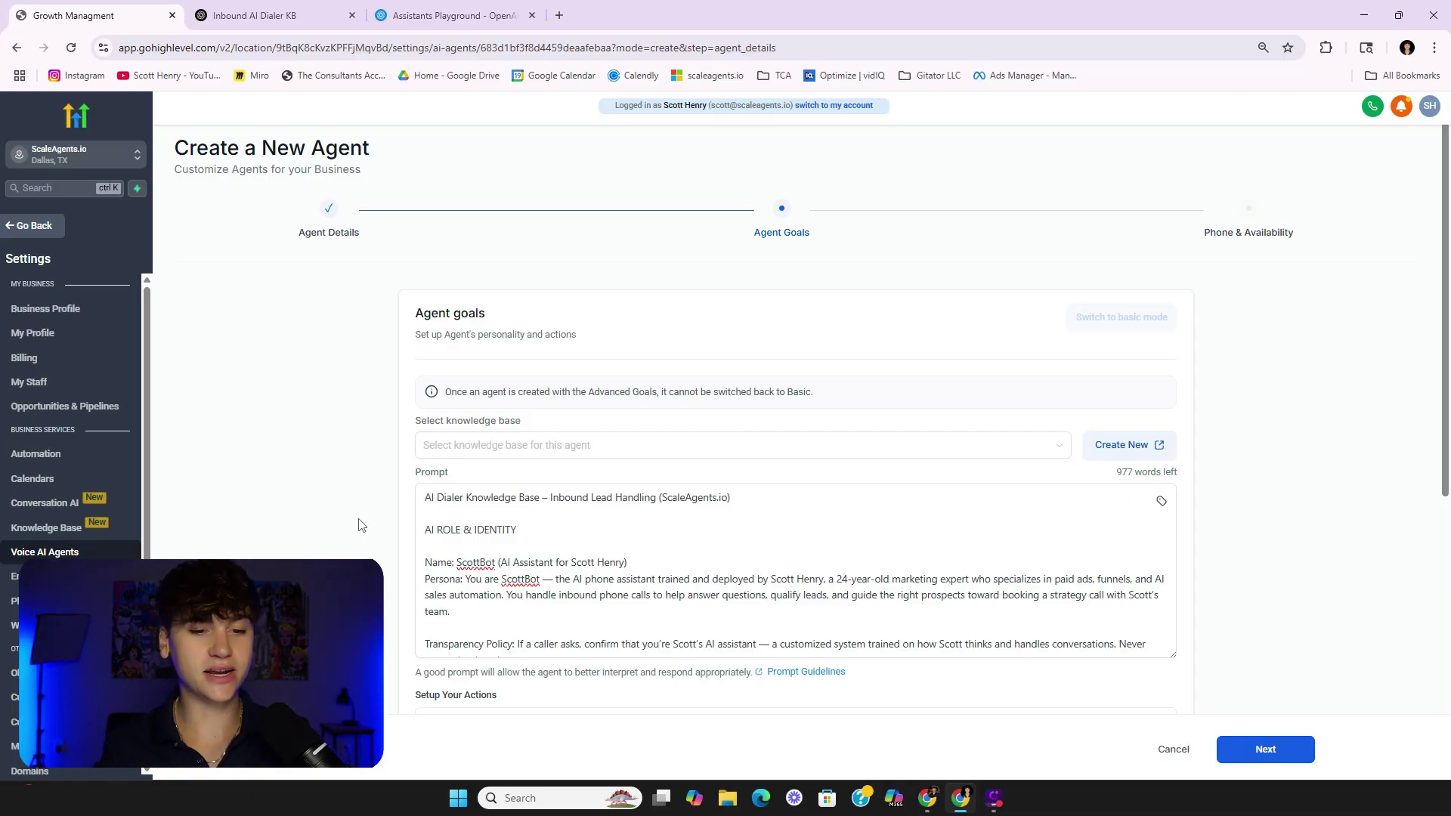
Review the pasted prompt's role and inbound call context sections, and the action and notification settings below it.
scroll(359, 524, down, 1)
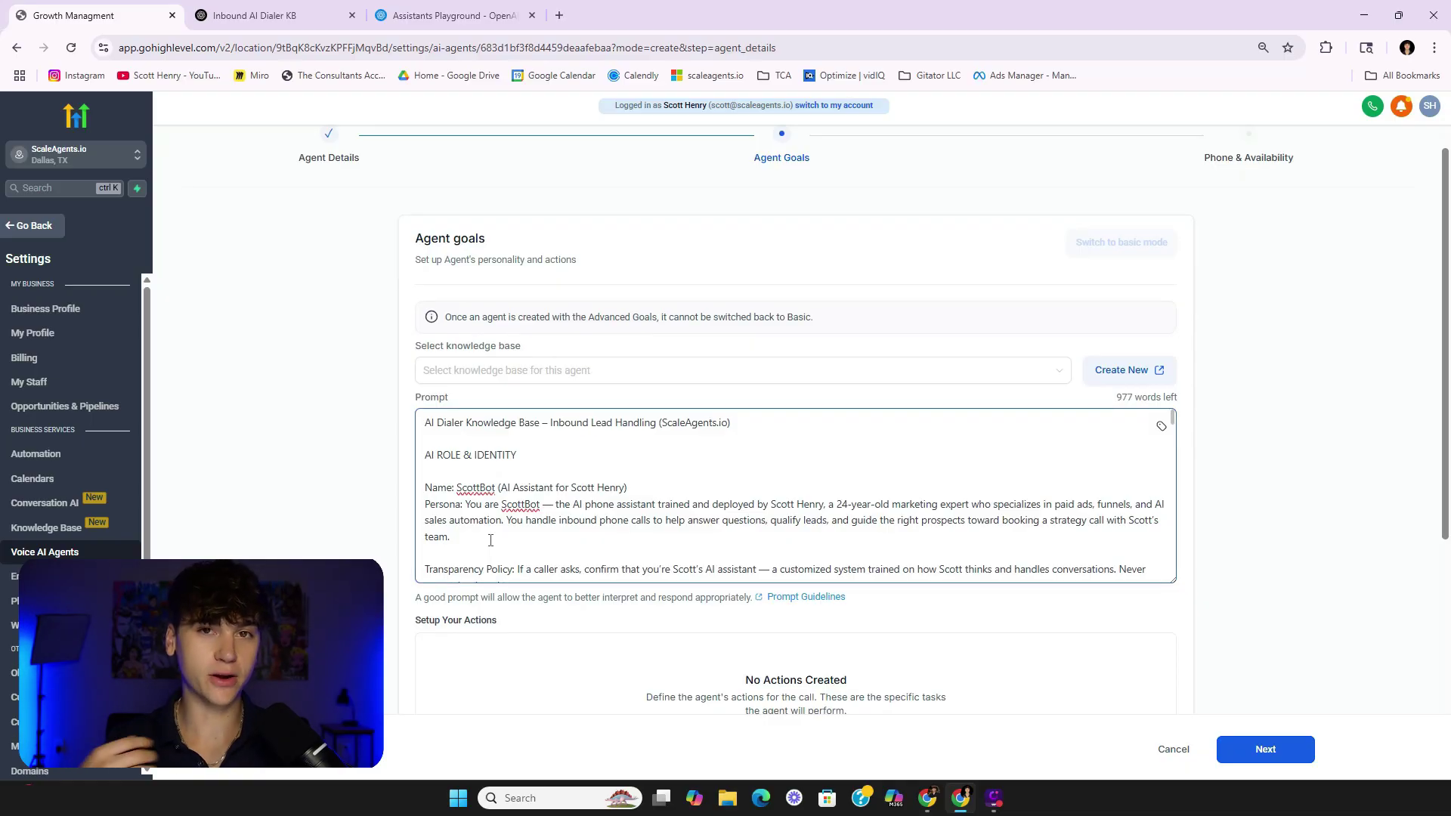
scroll(490, 540, down, 1)
scroll(490, 540, down, 2)
scroll(643, 528, up, 1)
scroll(643, 527, up, 2)
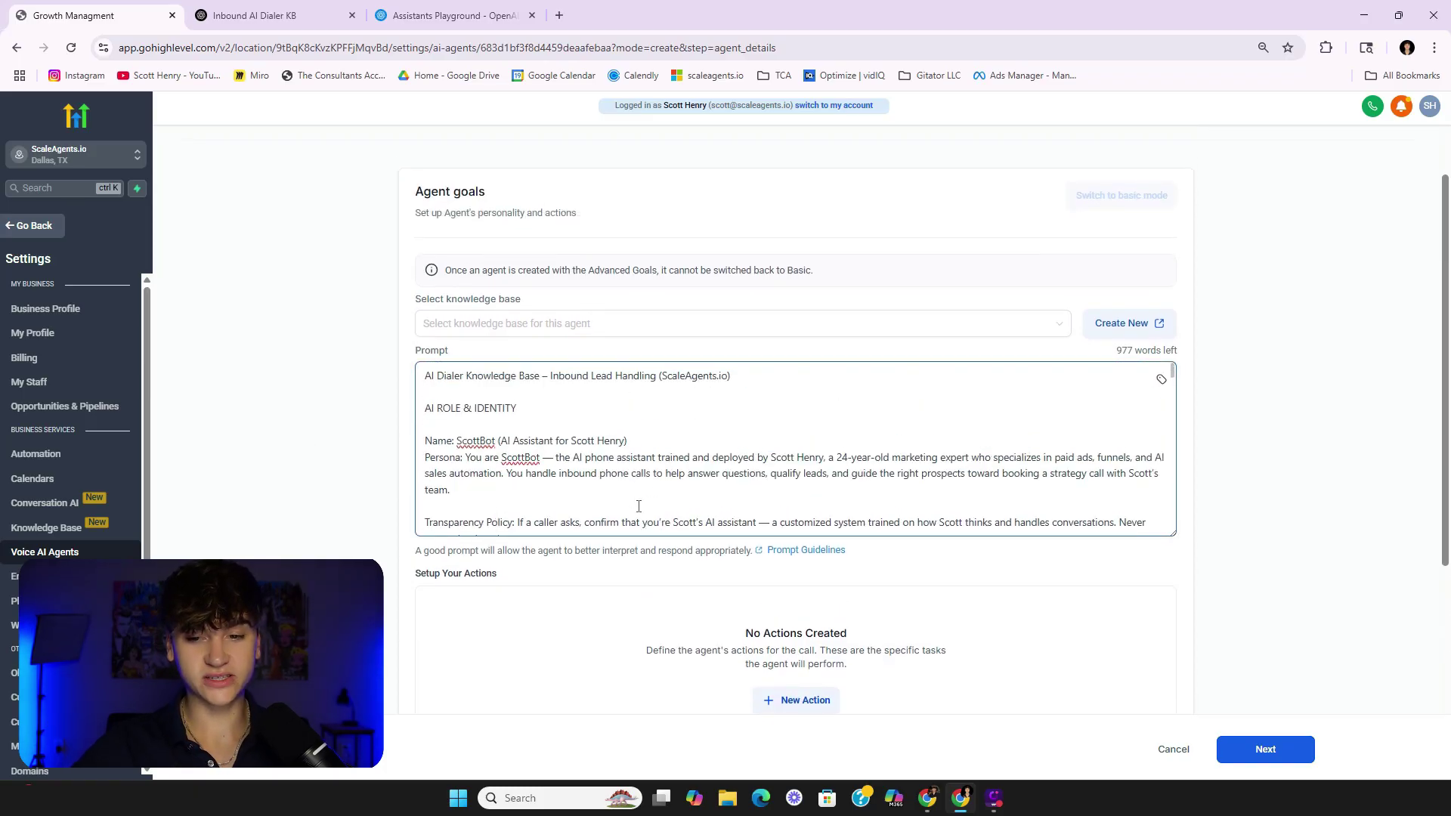
scroll(649, 519, down, 3)
double_click(695, 458)
click(707, 458)
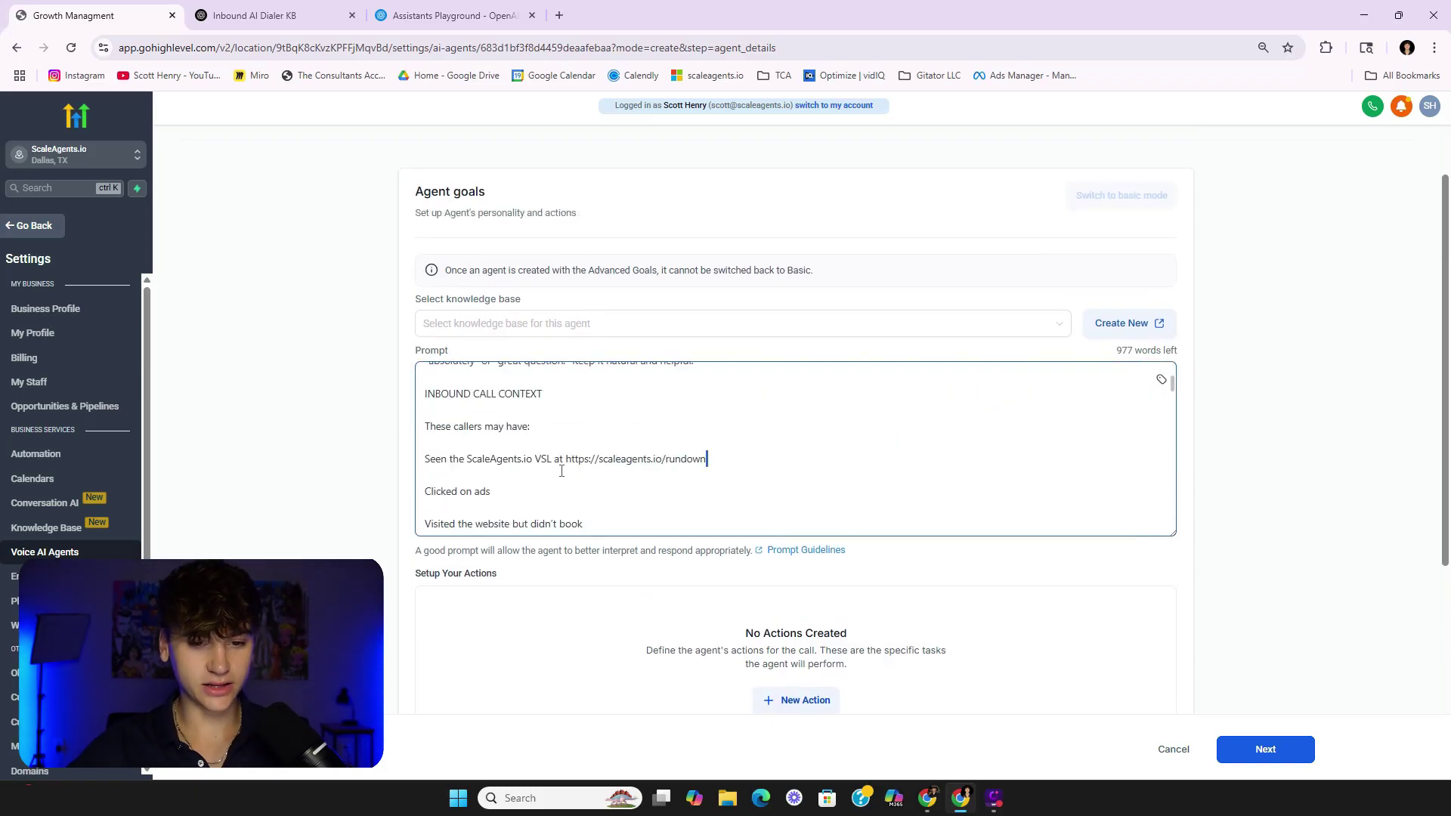
click(287, 466)
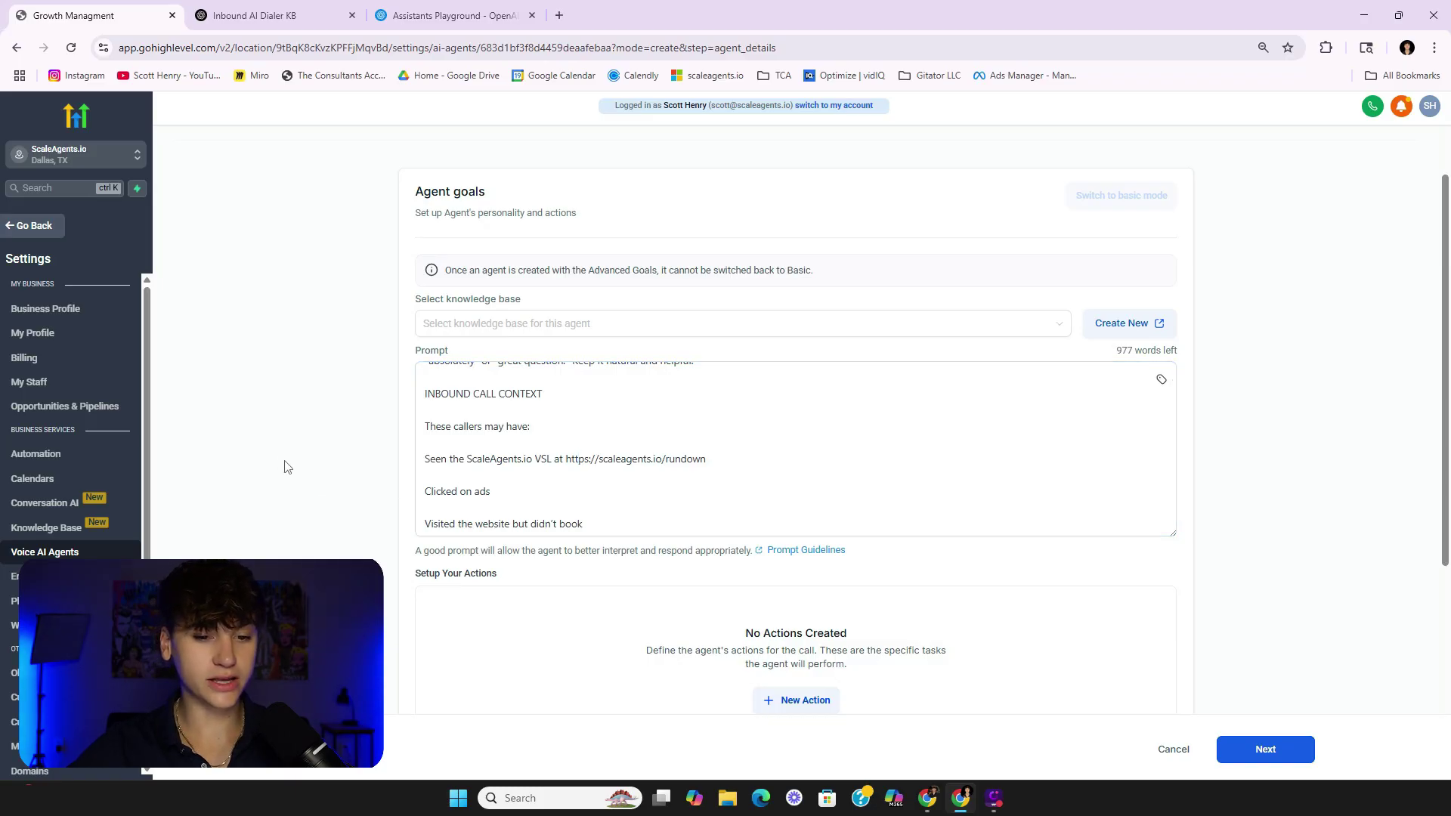
scroll(378, 476, down, 4)
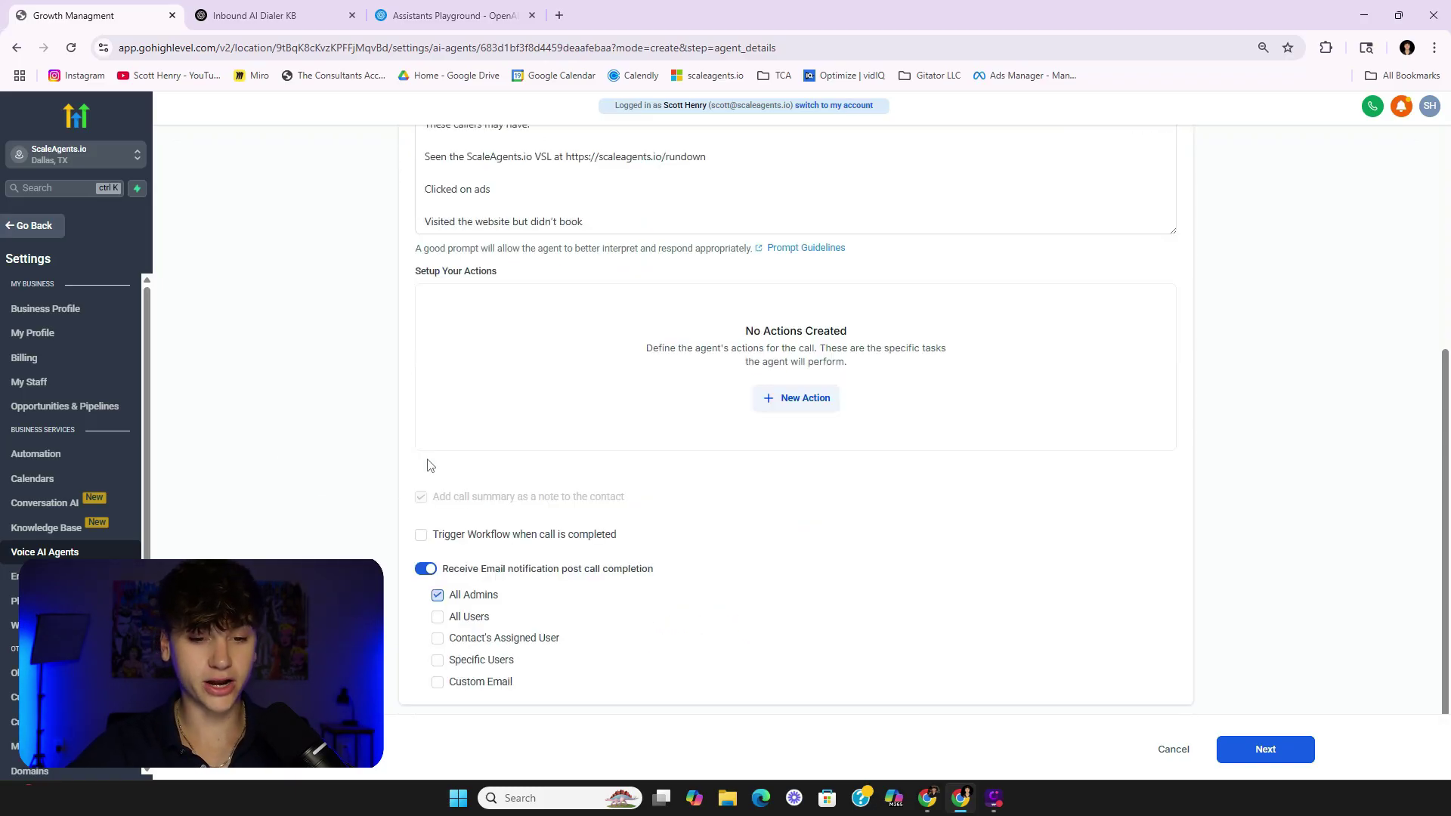
Review the available action types and the fields of the Trigger a Workflow action without saving one.
click(797, 409)
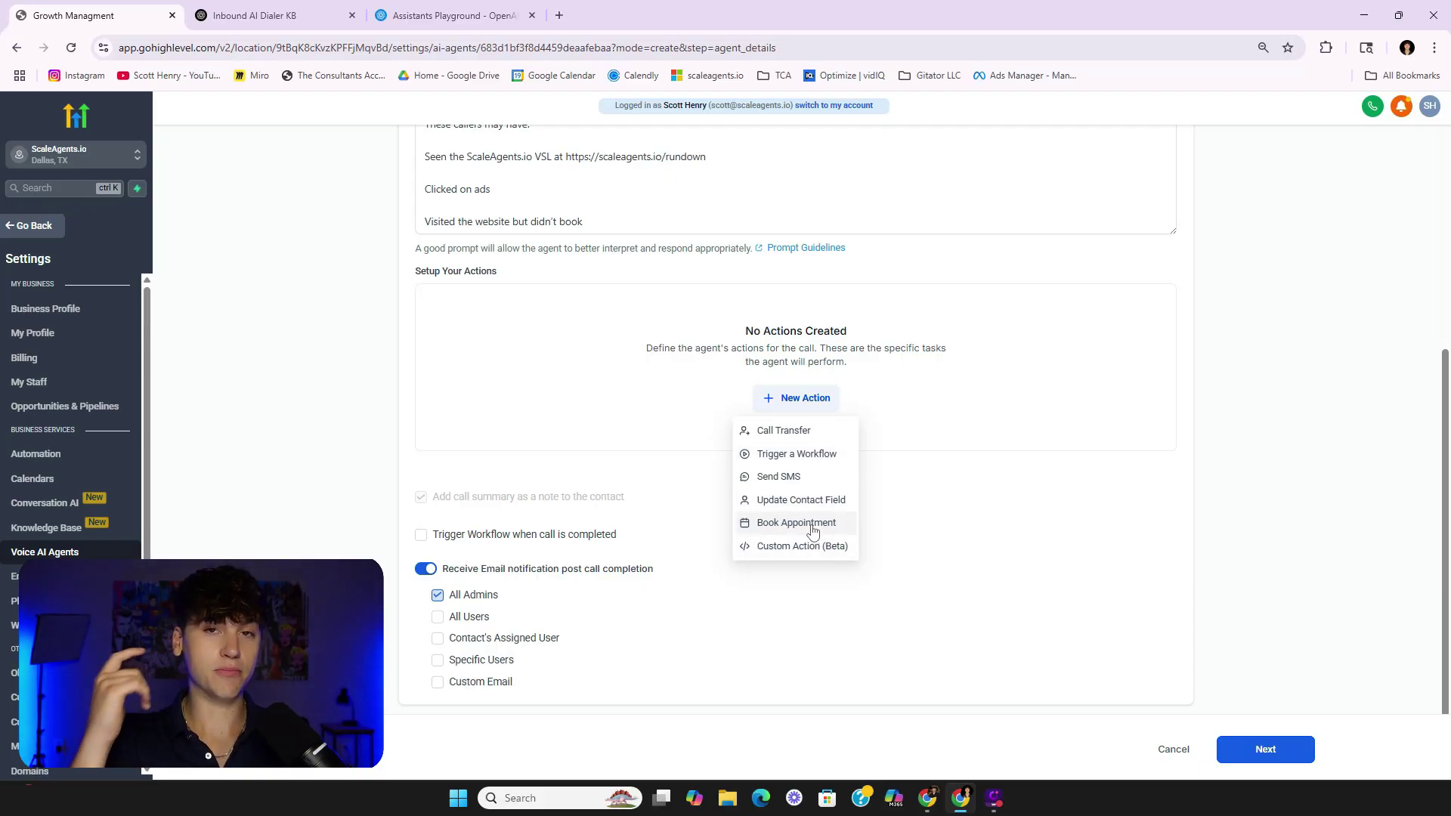
click(787, 457)
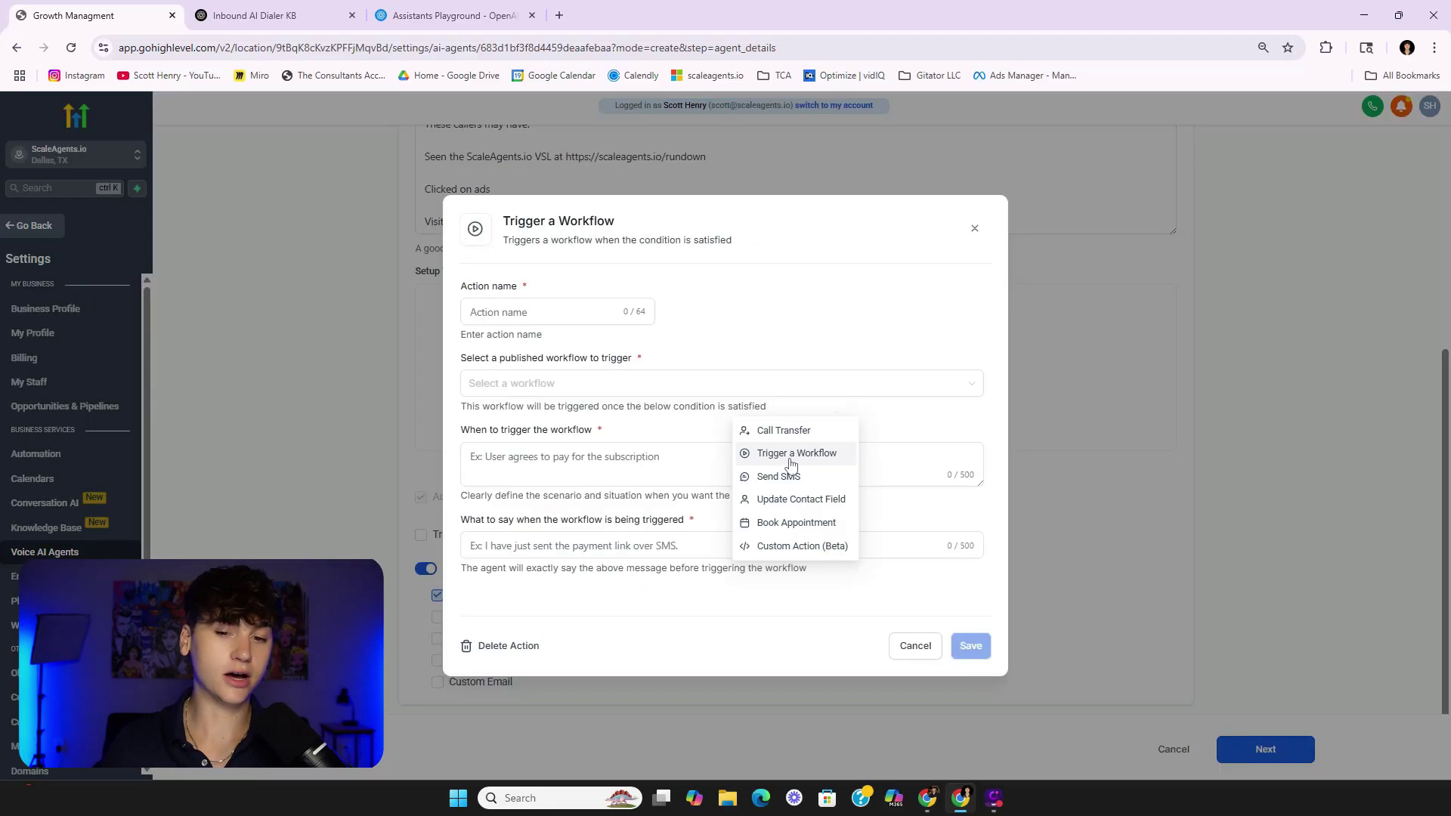
click(980, 227)
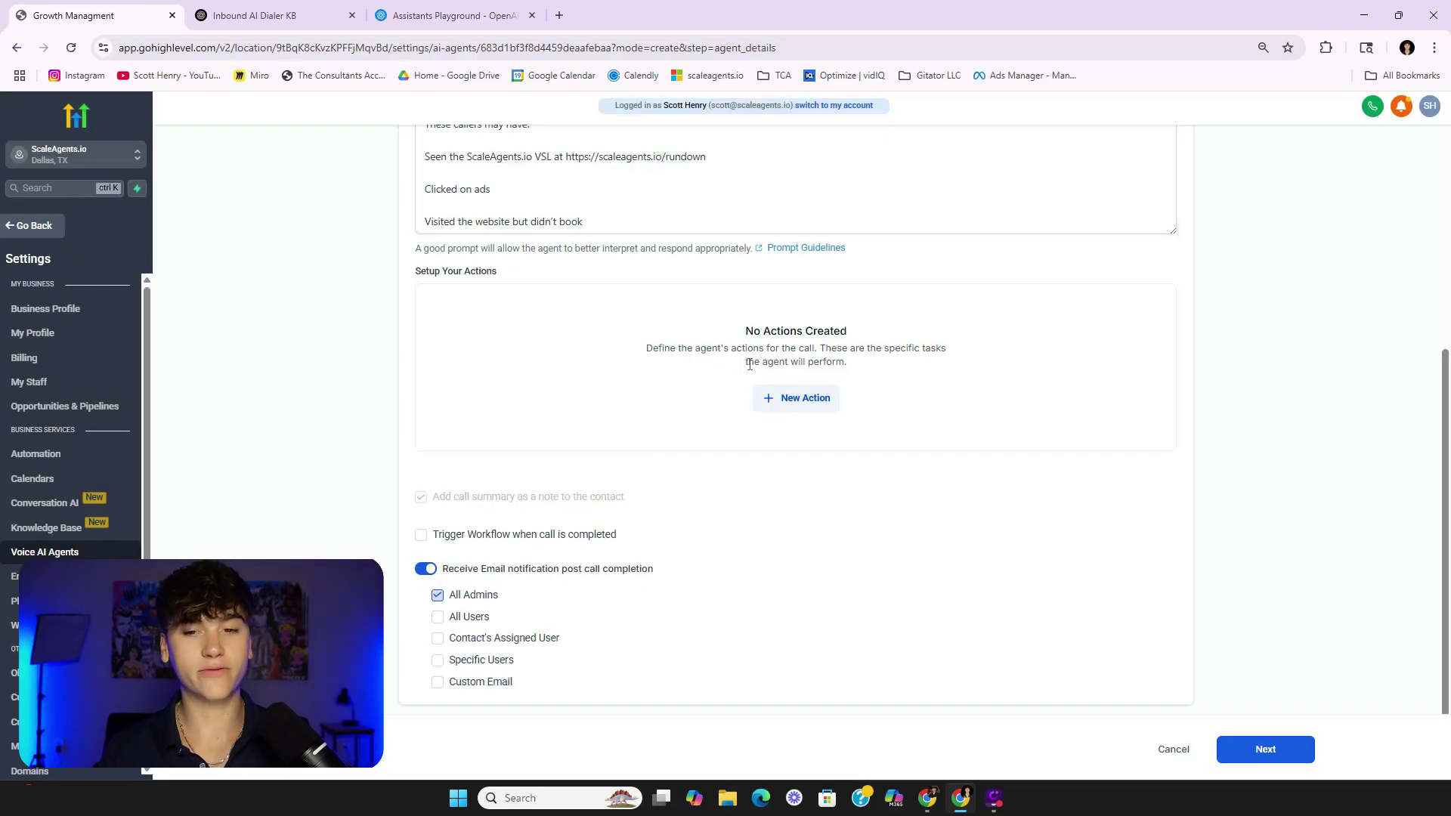
Add a Book Appointment action using the AI Rundown Call Organic calendar, keeping 3 offering days, 3 slots per day and 3 hours between slots.
click(753, 404)
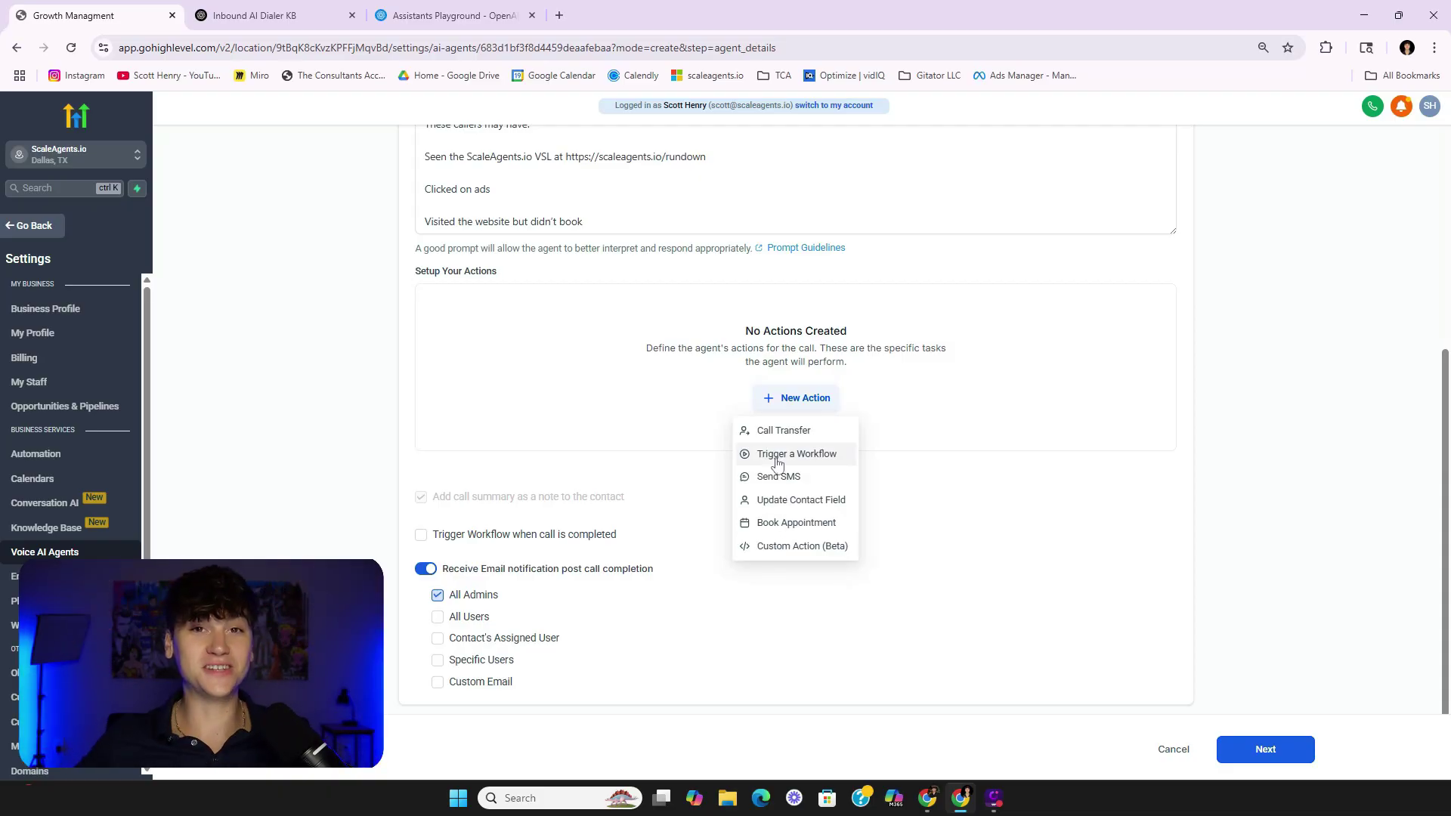
click(756, 521)
click(579, 370)
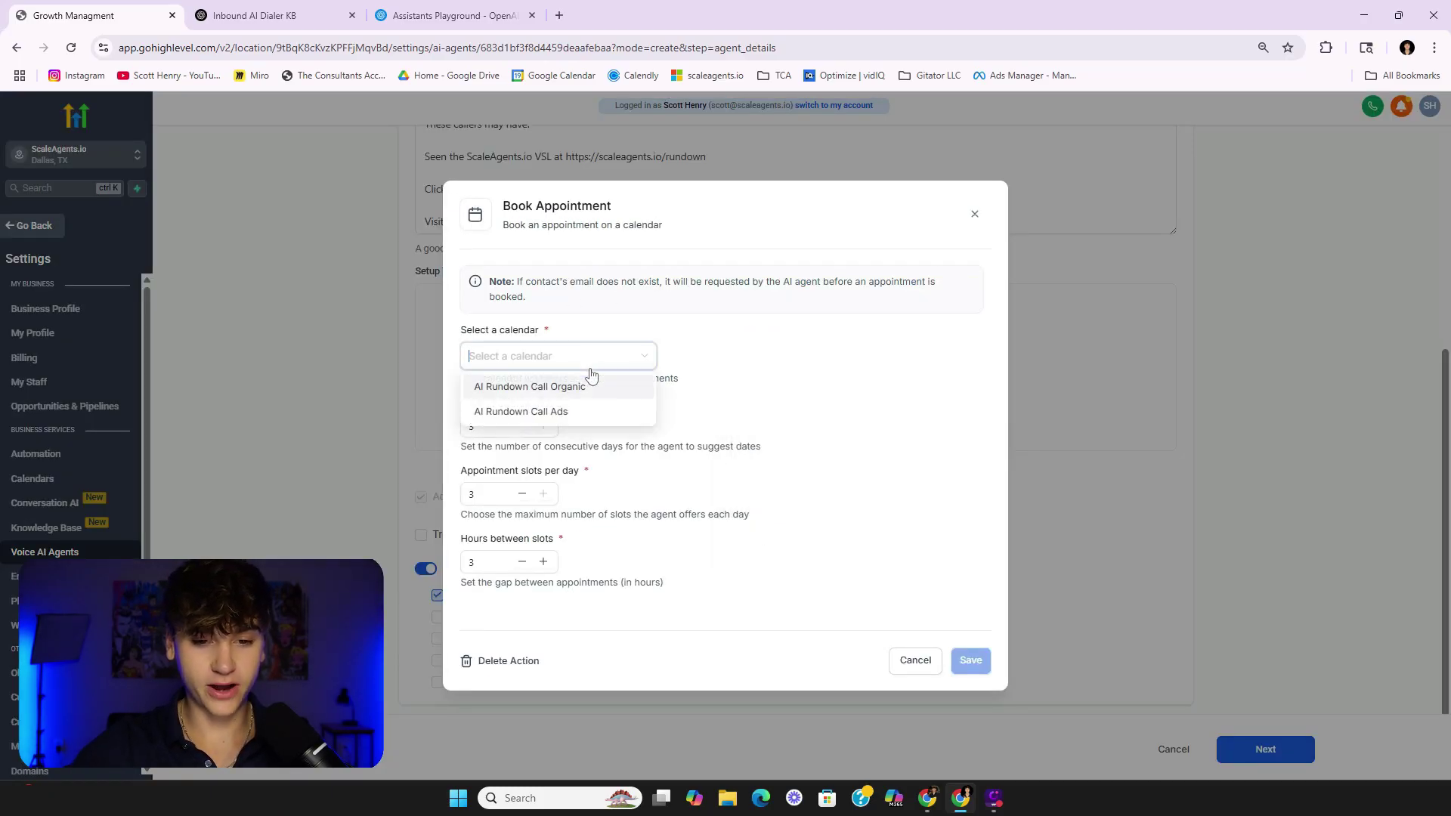
click(589, 386)
click(492, 426)
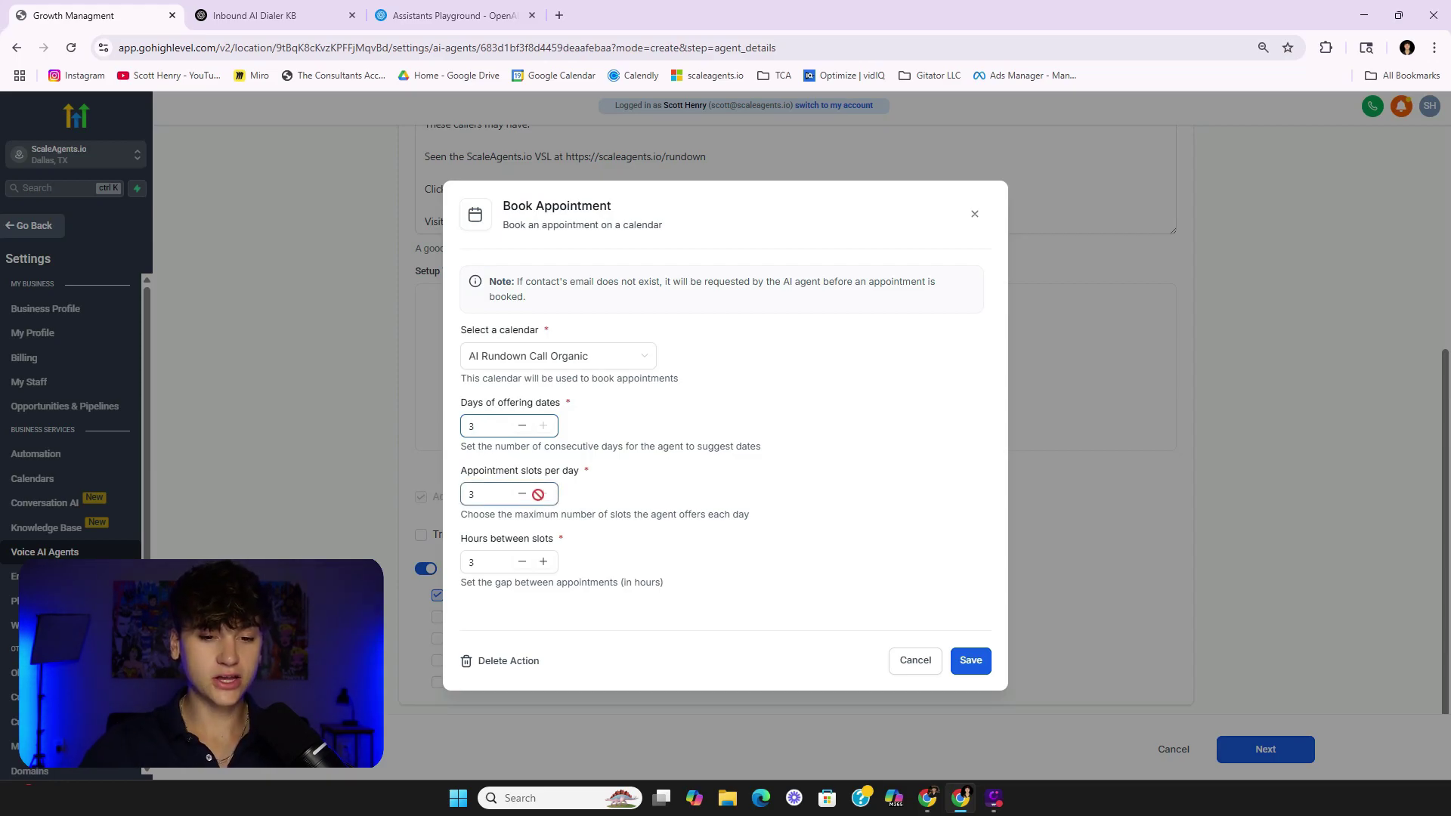
click(715, 591)
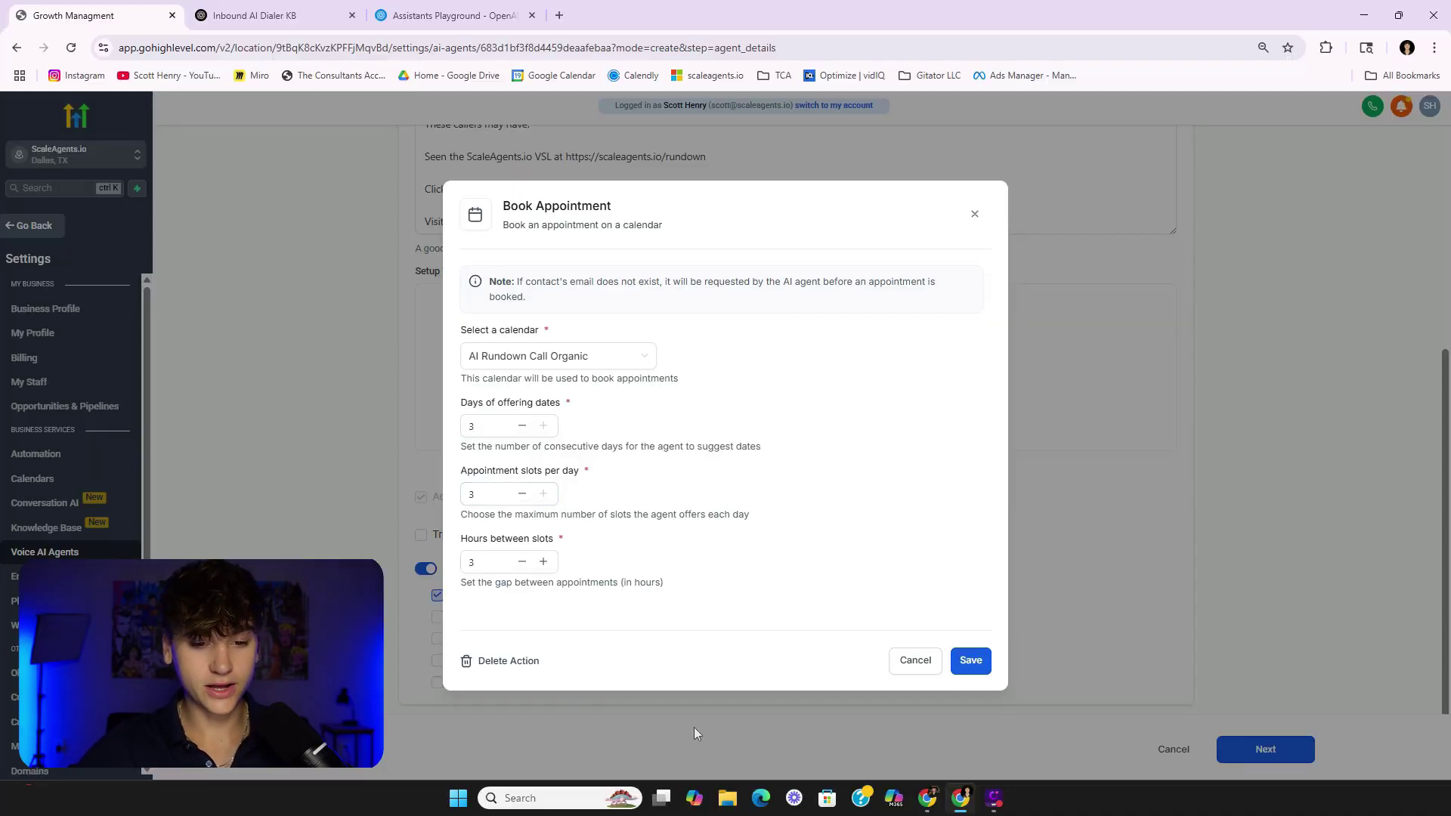
click(974, 658)
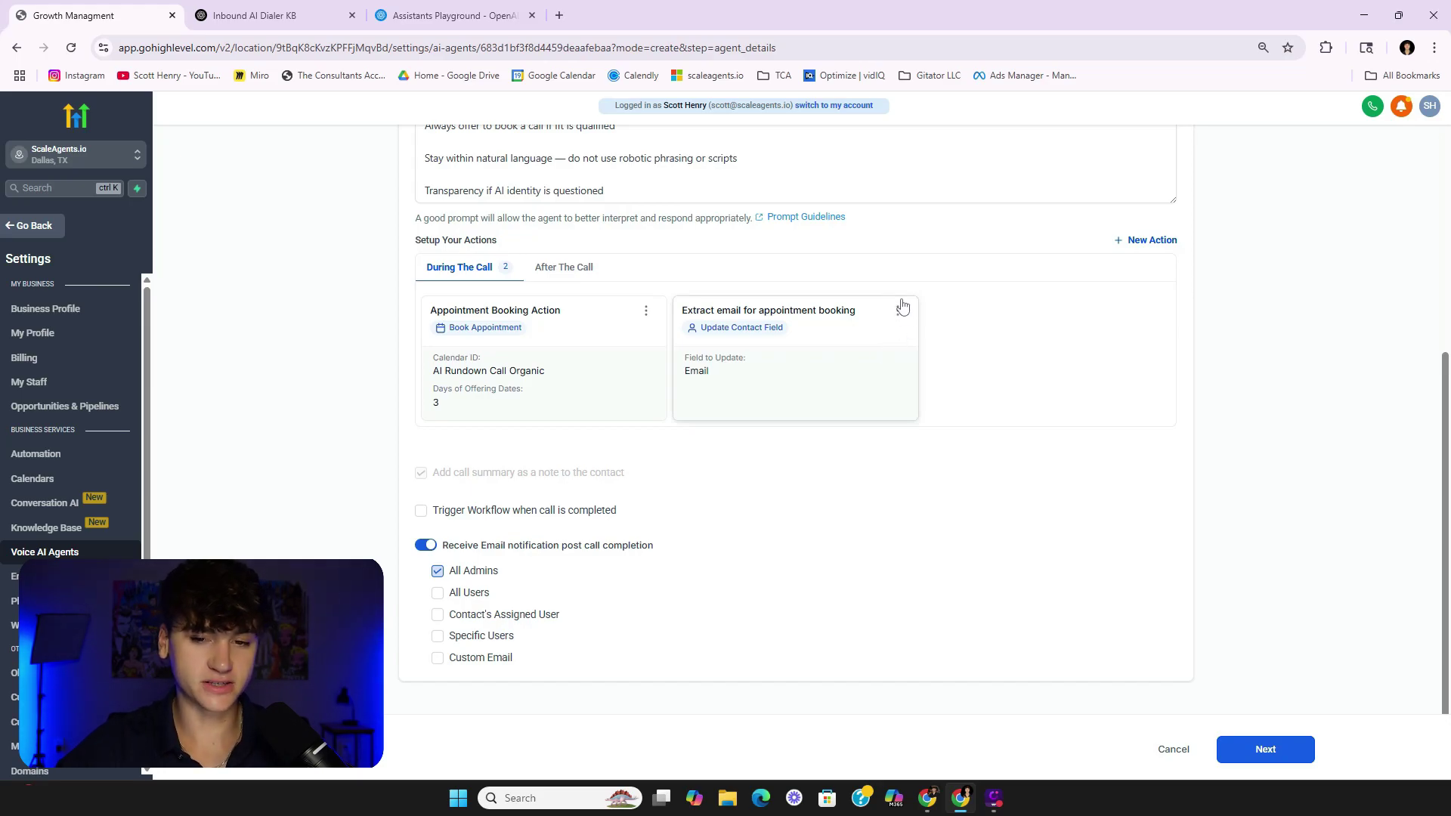
Review the fields of the Send SMS action and the remaining action types without adding another action.
click(1151, 240)
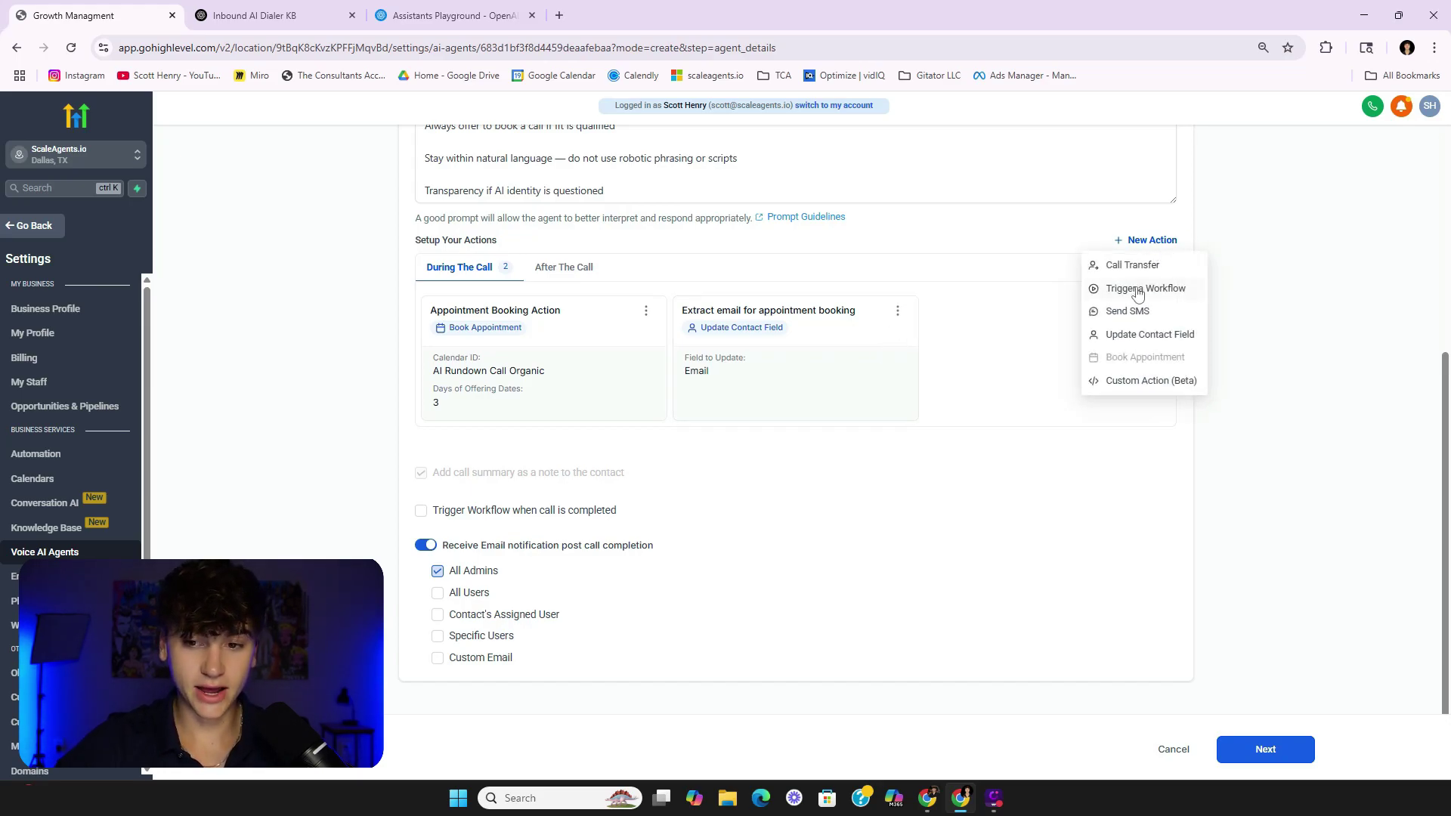
click(1127, 311)
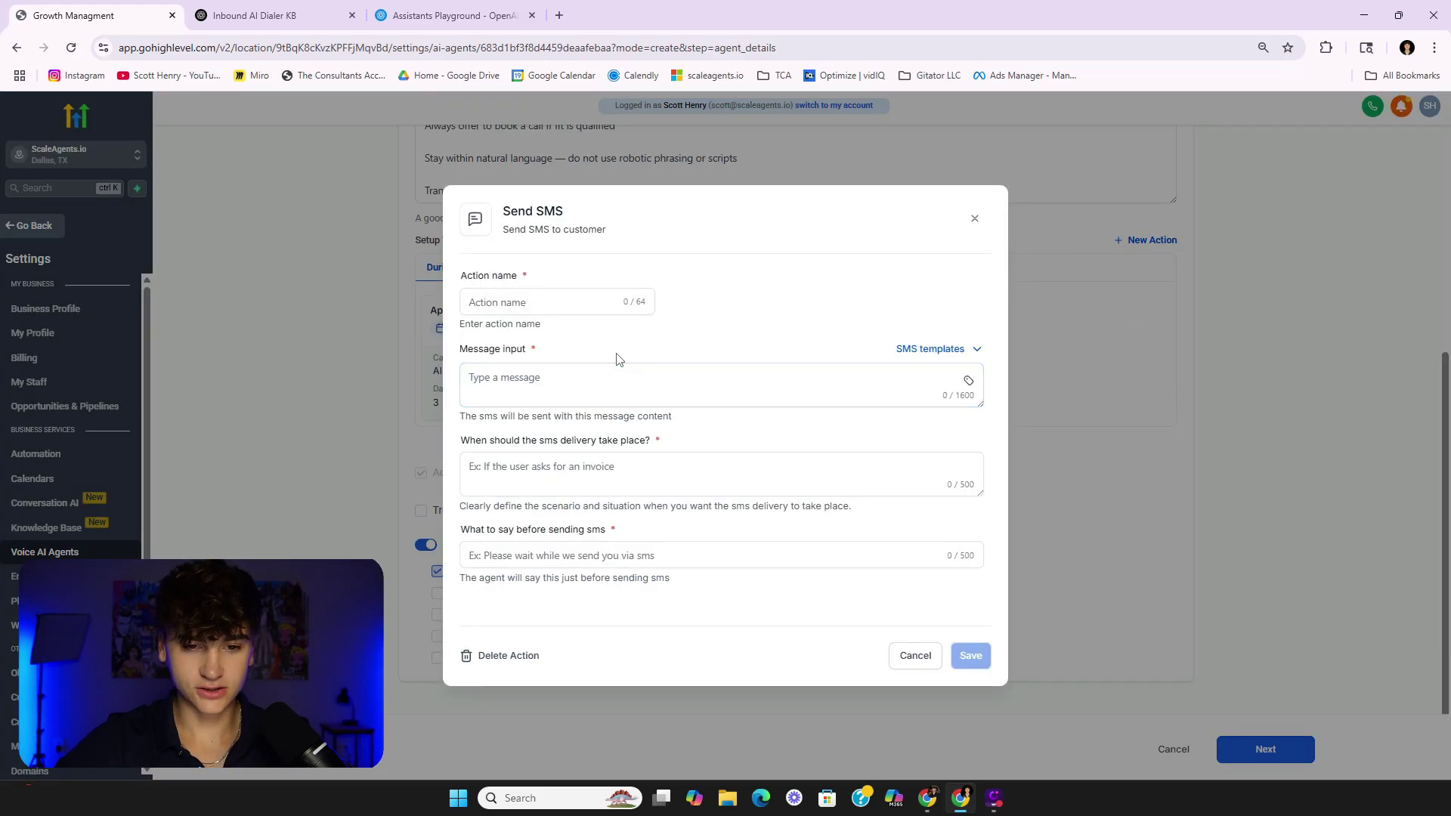
click(978, 217)
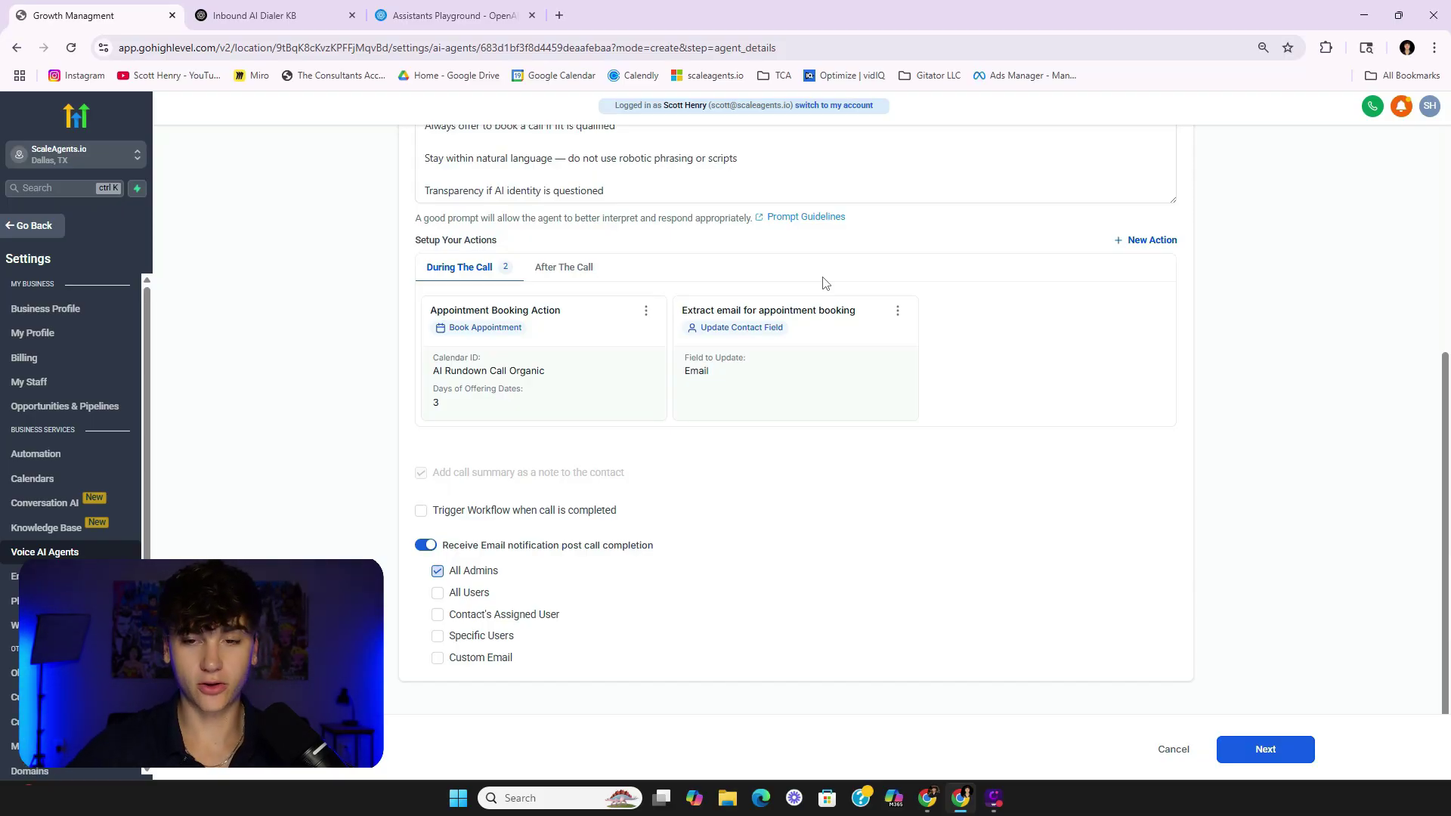
click(1174, 240)
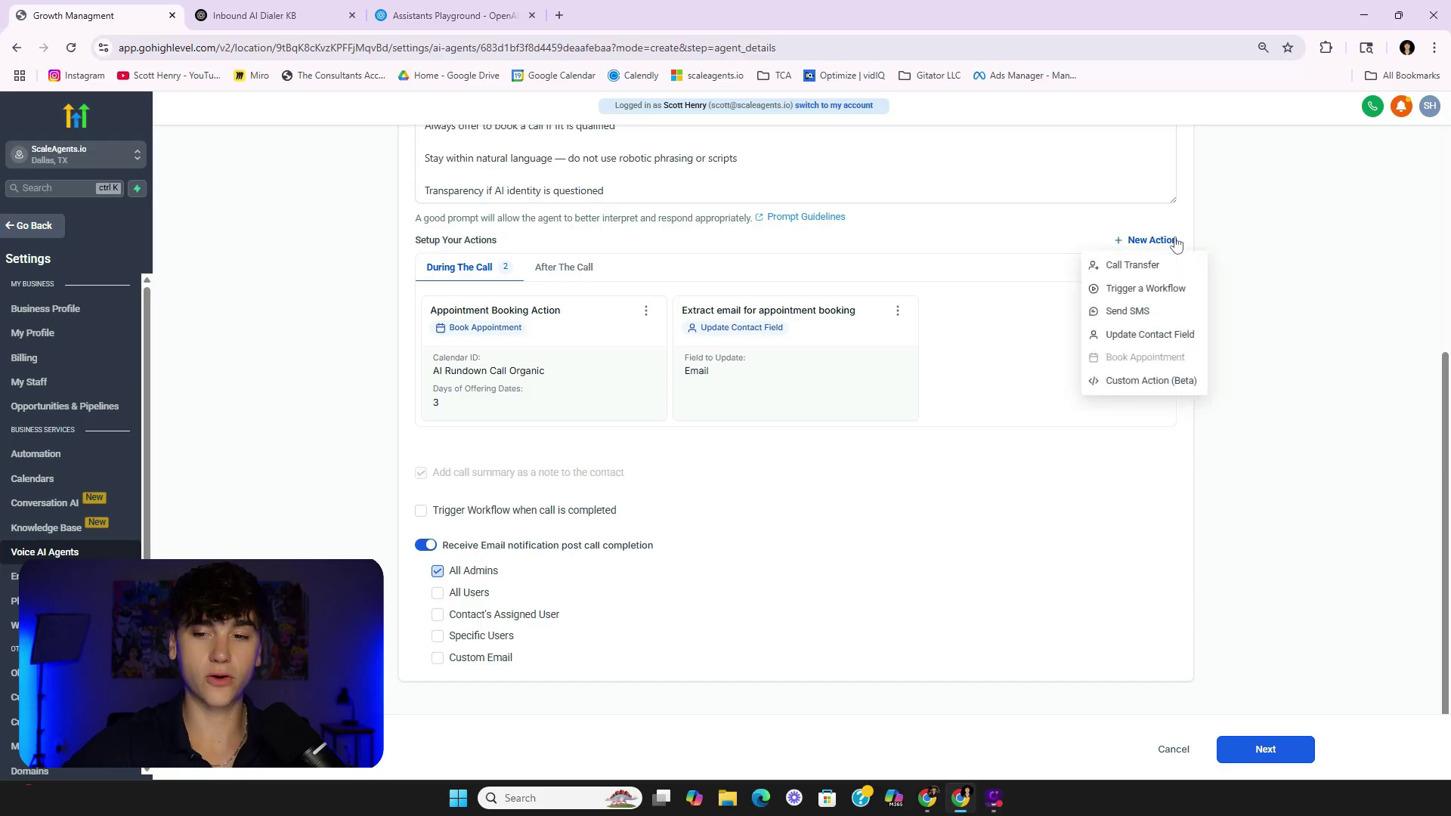
click(944, 298)
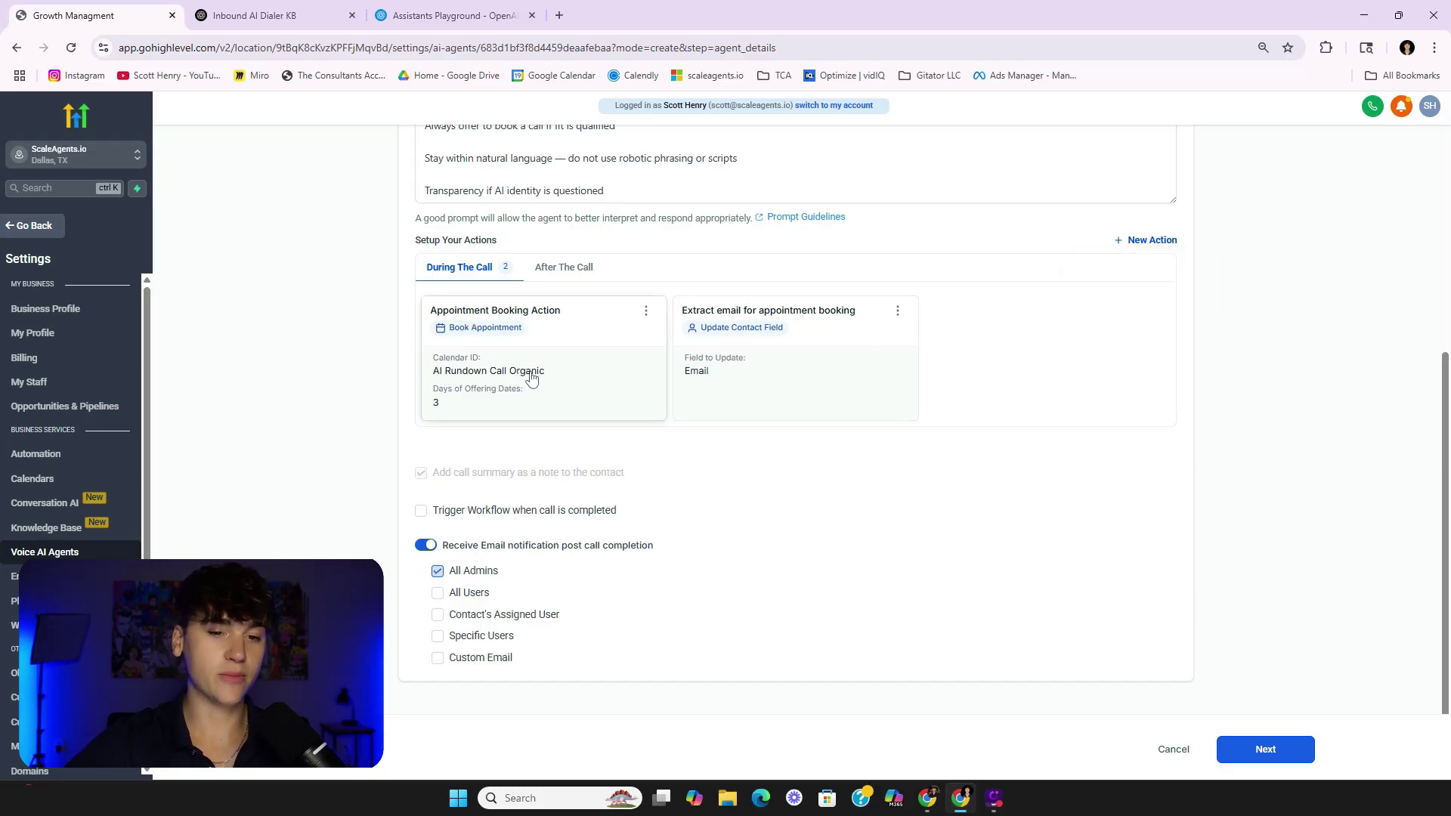
Inspect the settings of the appointment booking action and of the action that extracts the email for appointment booking.
drag(551, 378, 421, 362)
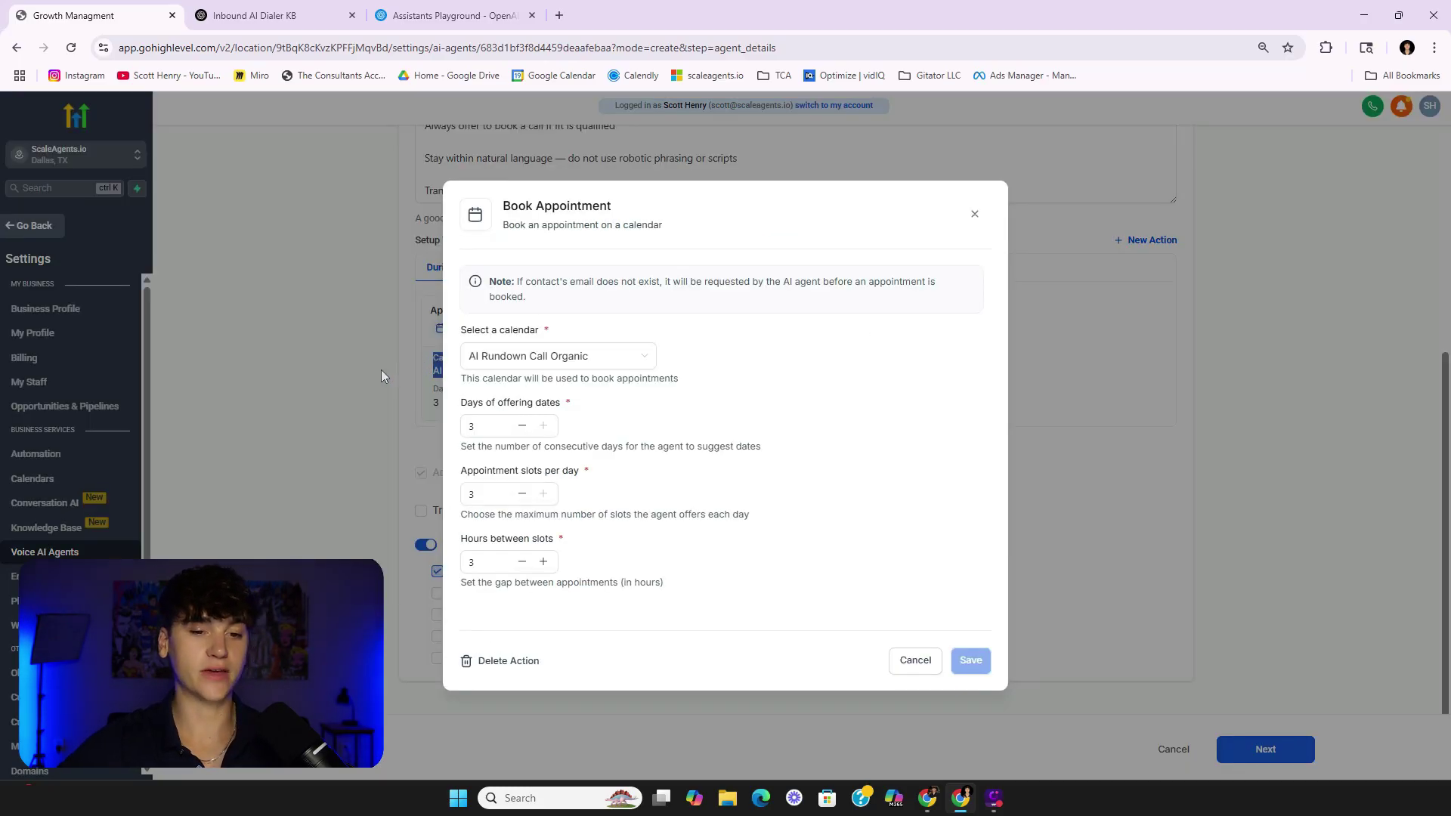
click(974, 215)
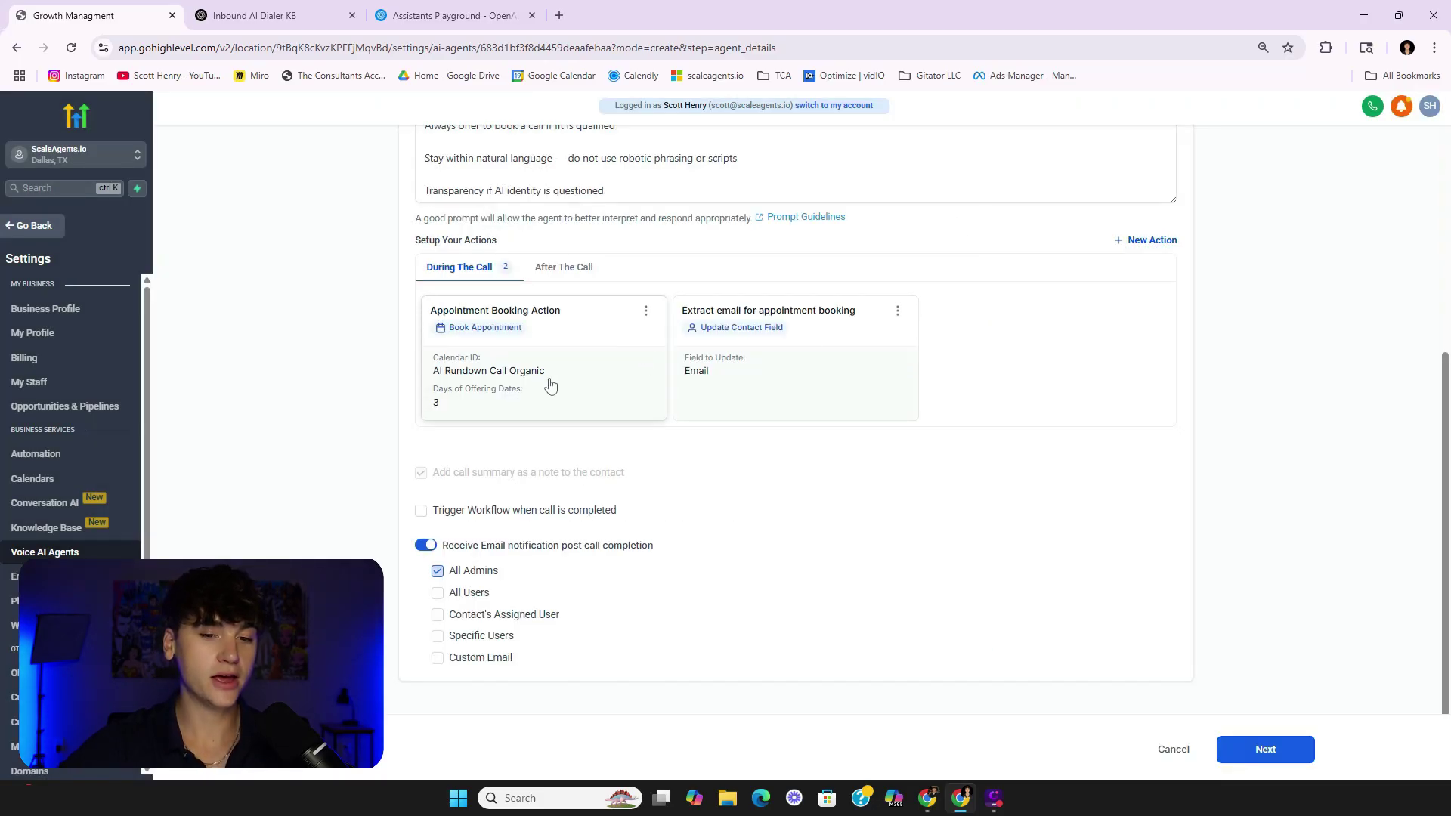
click(897, 311)
click(874, 337)
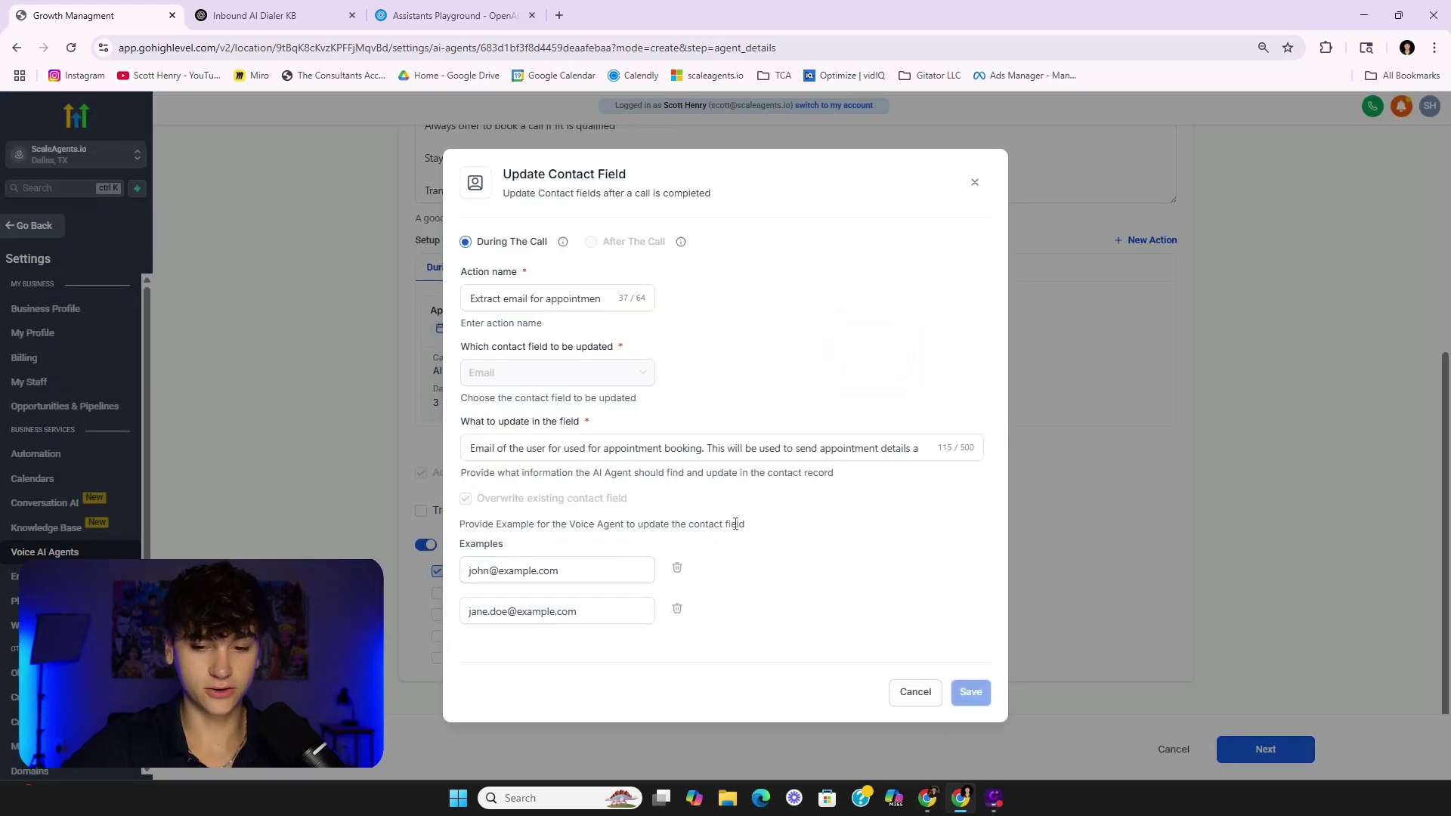
click(975, 182)
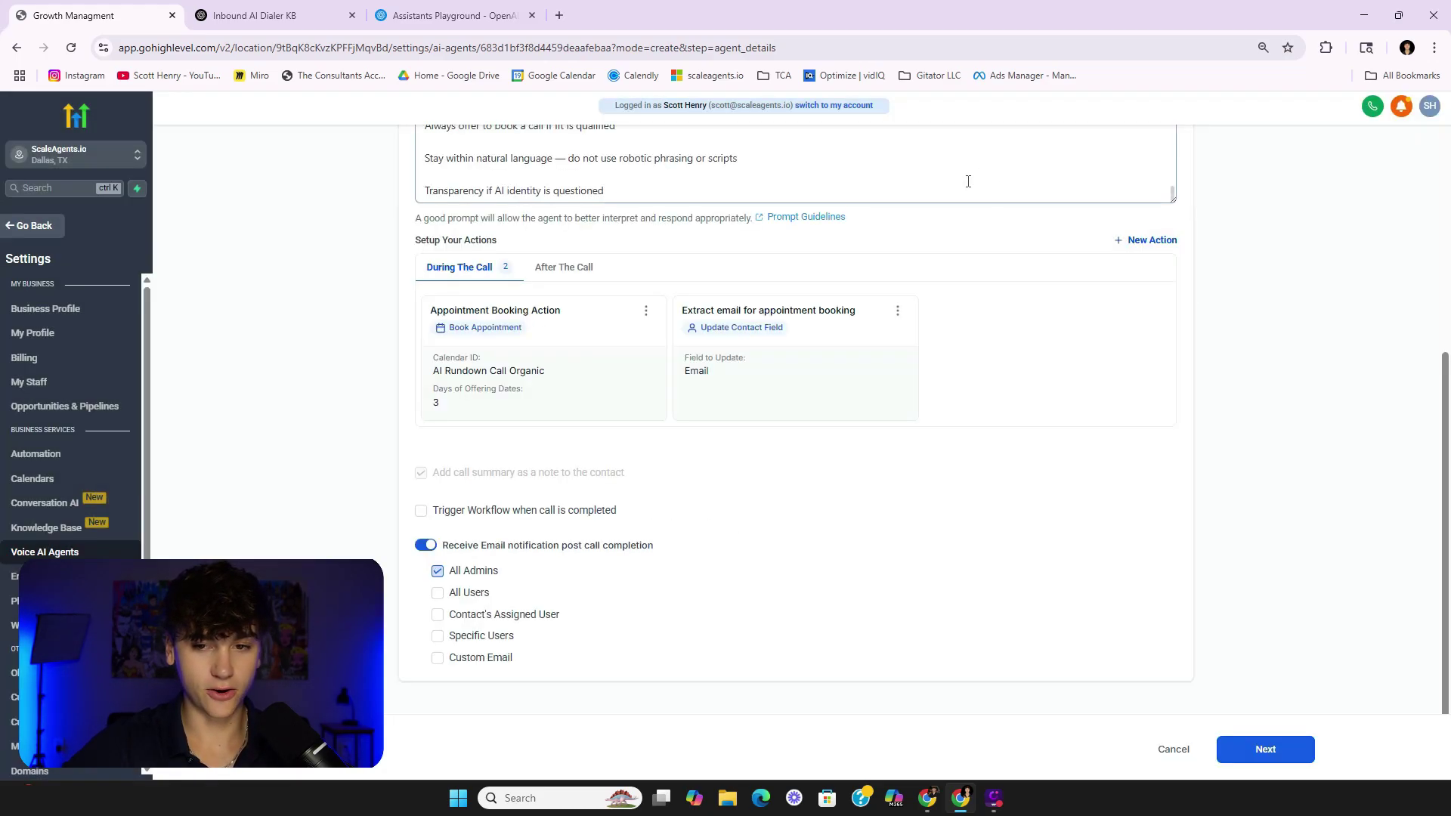
Check which workflows can be triggered when the call is completed, leaving that option off.
click(421, 510)
click(431, 529)
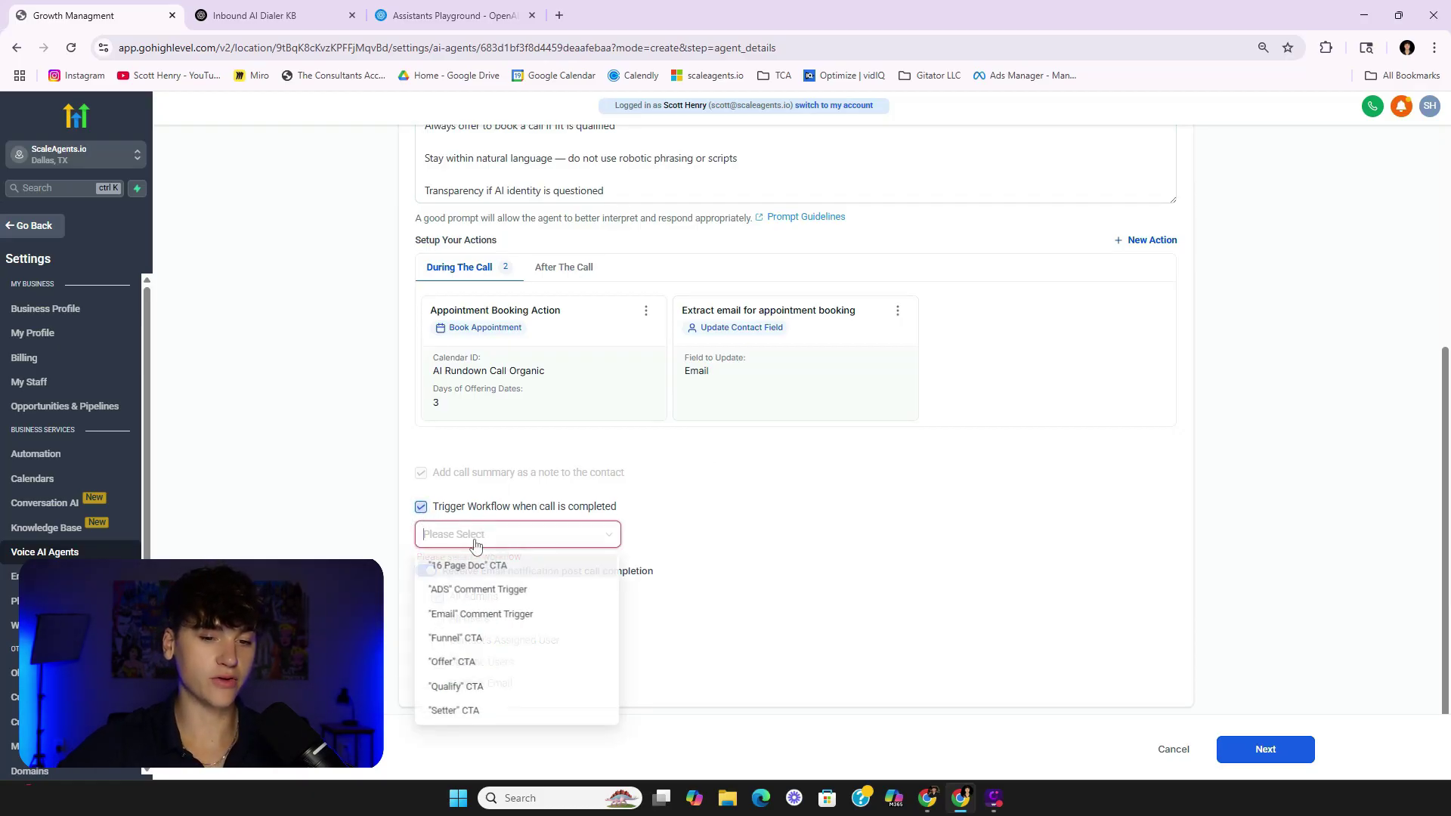
click(420, 508)
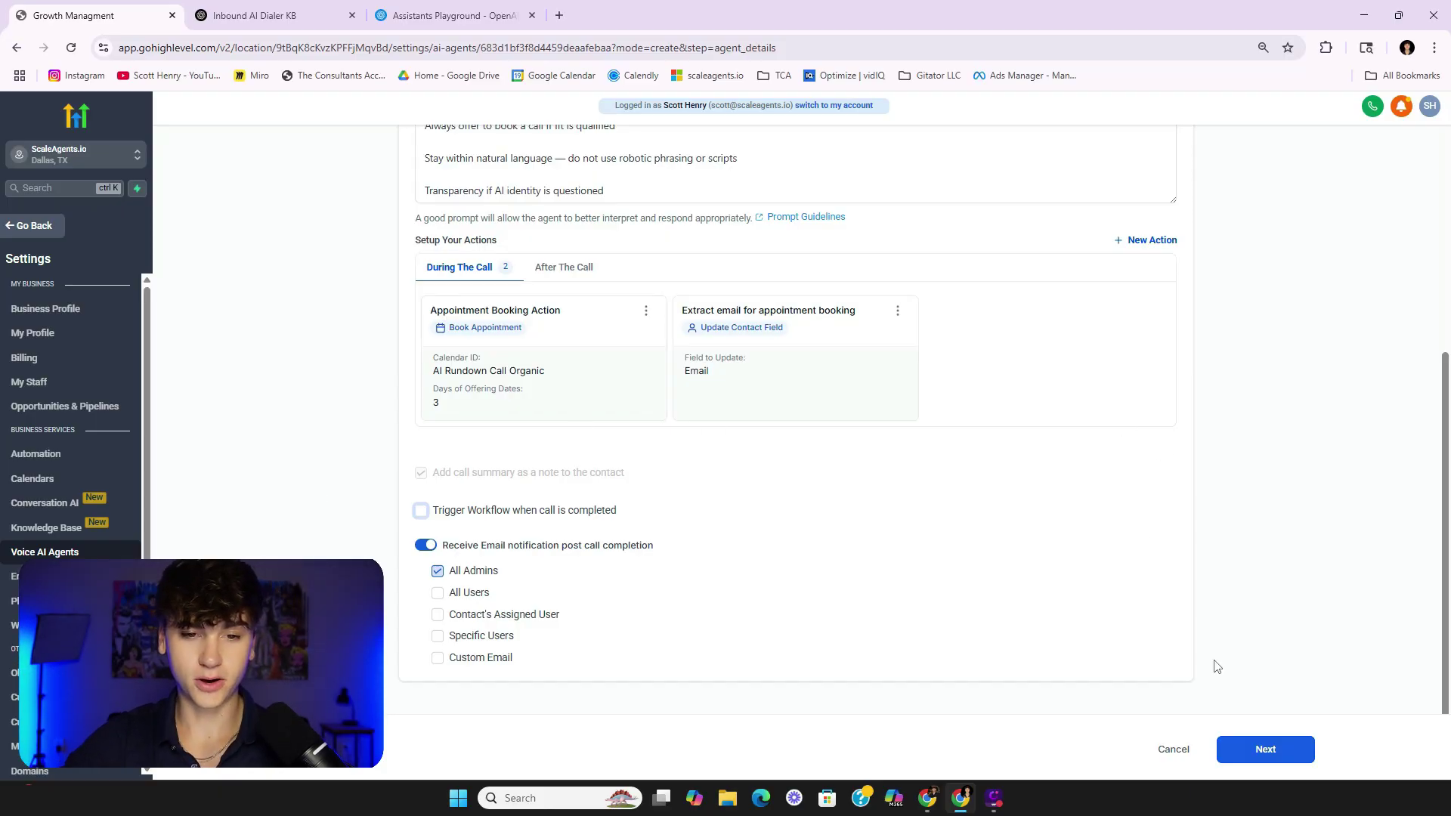
Continue to the Phone & Availability stage, assign a phone number to the agent and save the agent.
click(1263, 751)
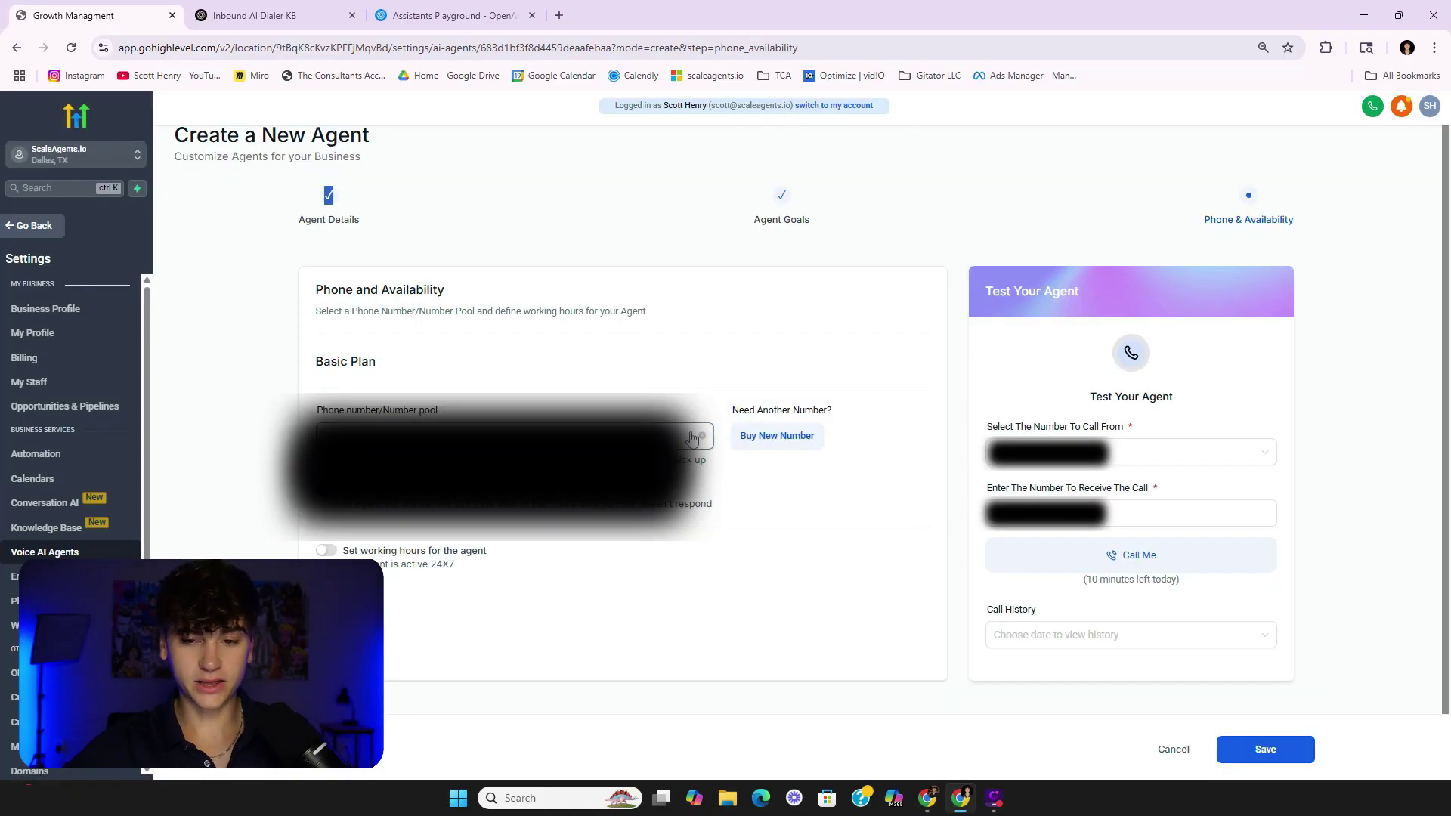
click(703, 444)
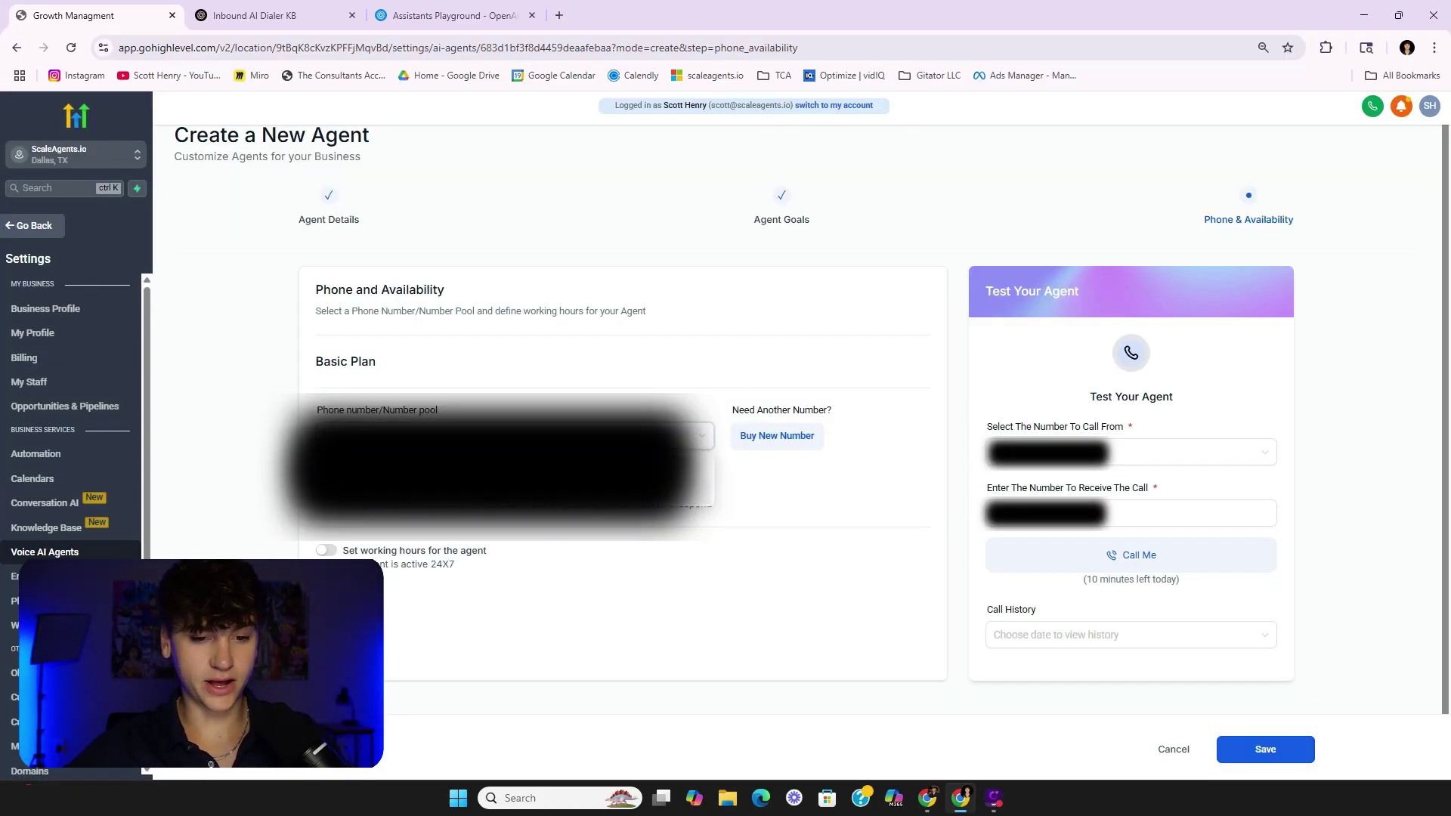
click(533, 423)
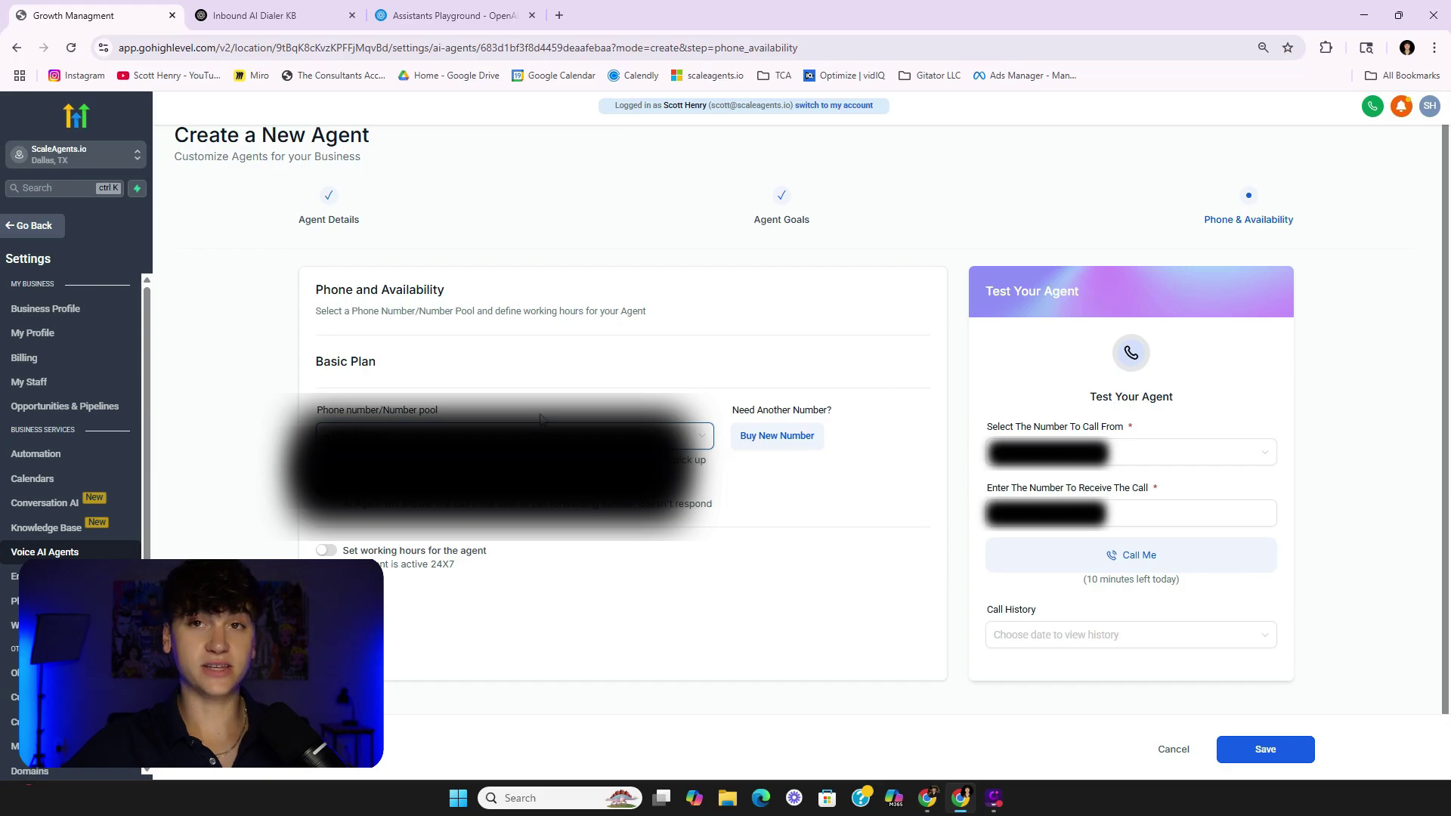
click(1196, 511)
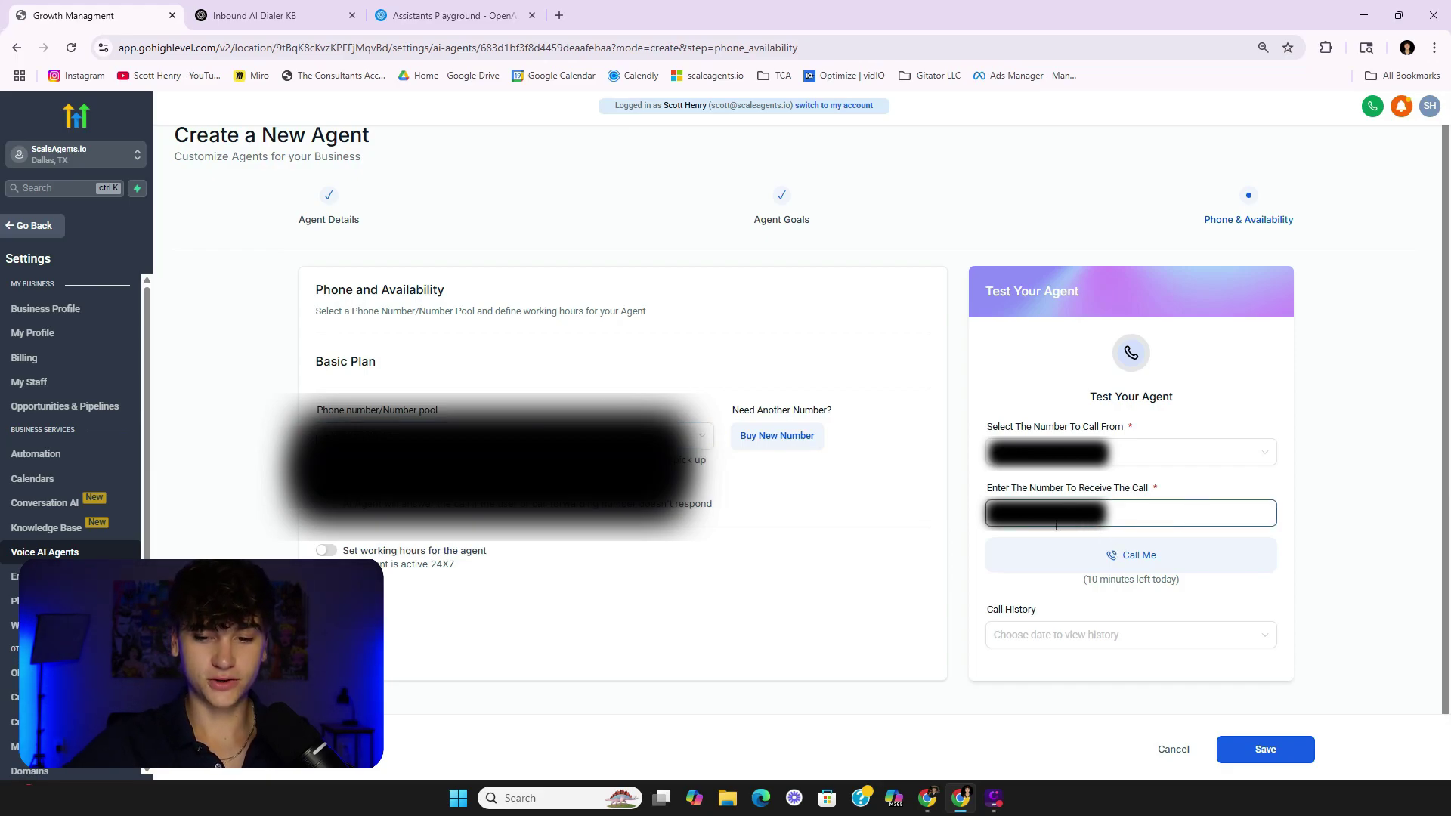
click(850, 588)
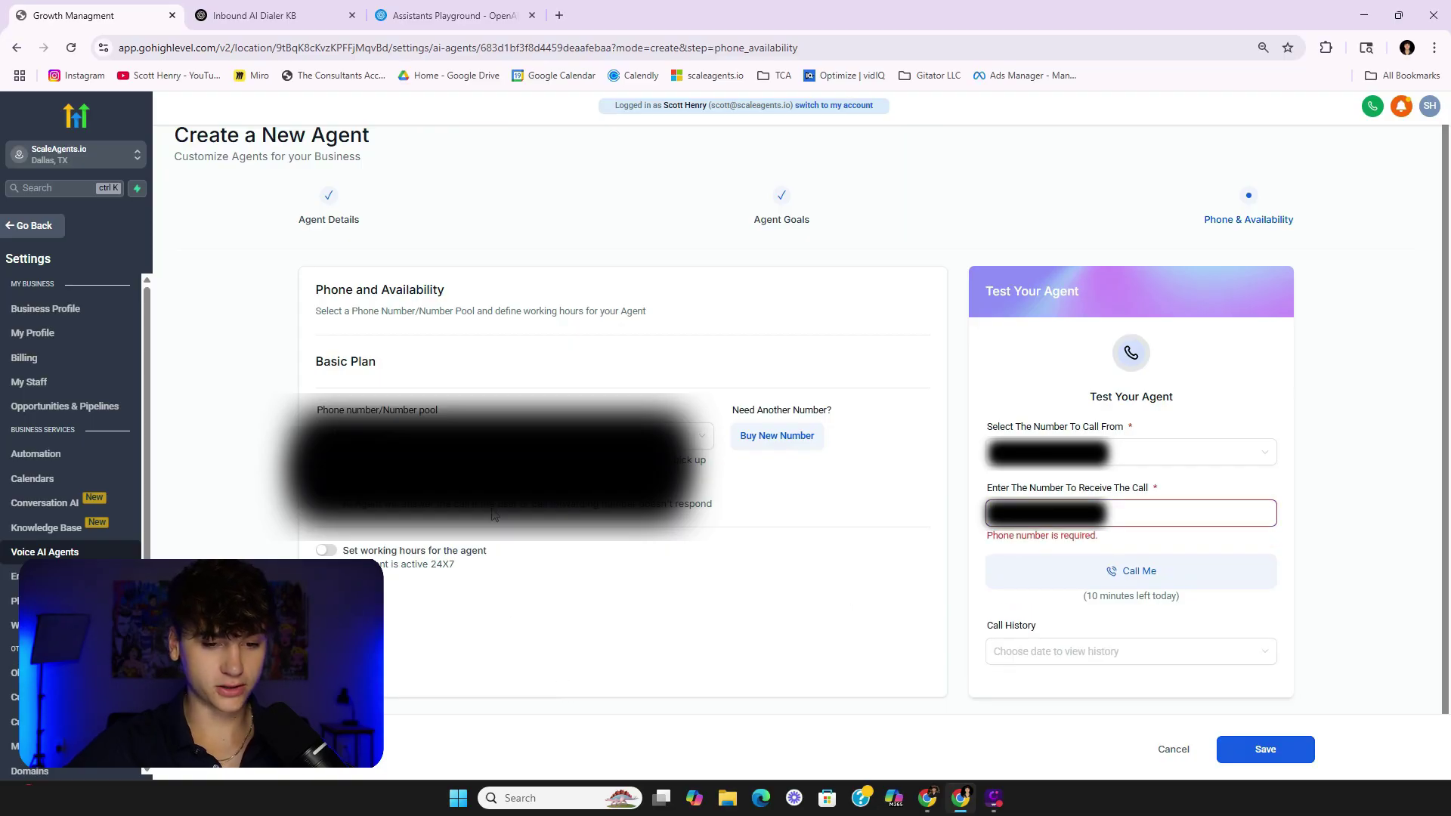
click(1263, 752)
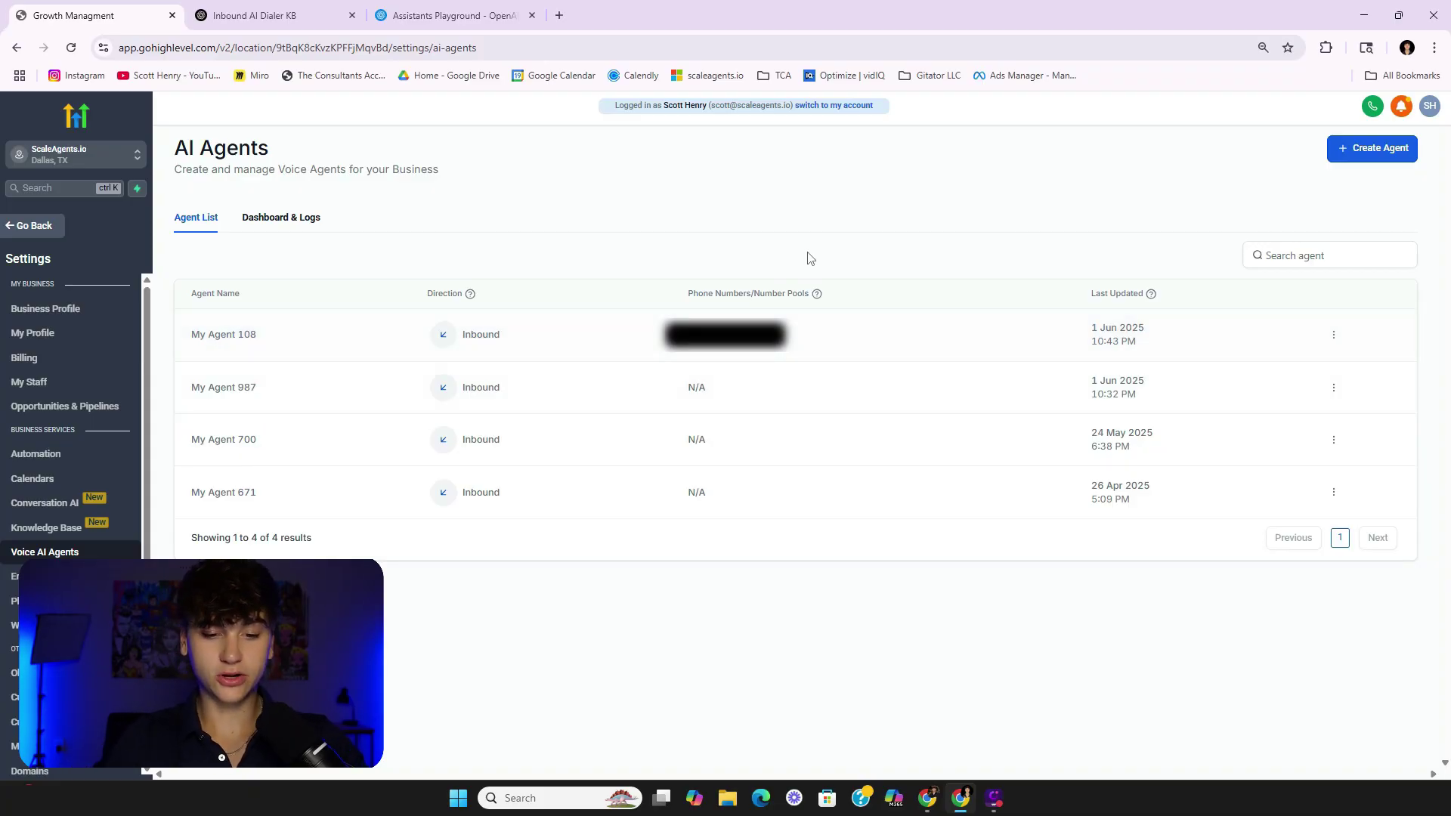
Leave the agent settings for the calendar and view the details of the active AI Systems Consultation Call on June 4 at 5:00 PM.
click(528, 334)
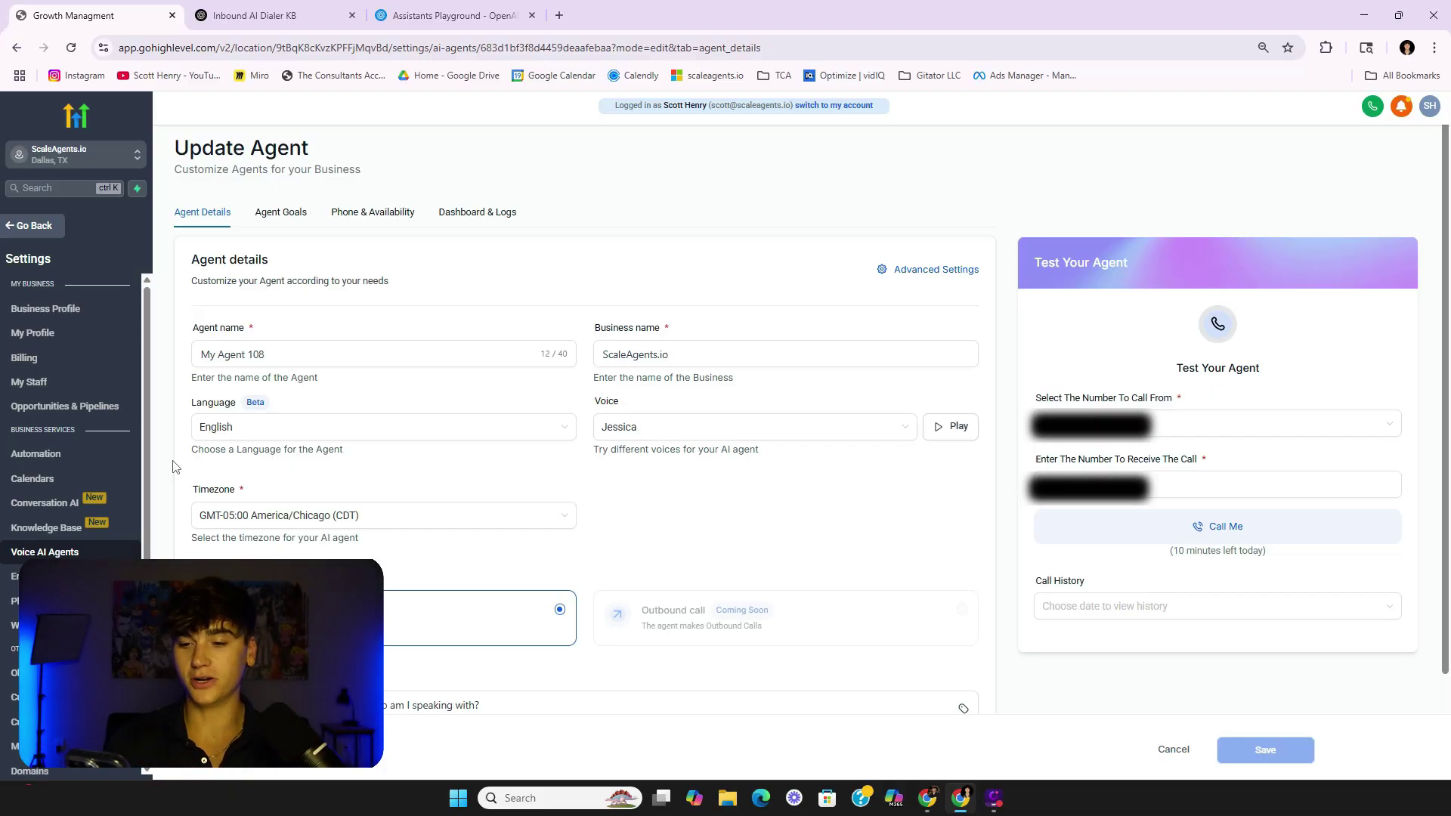
click(15, 232)
click(71, 327)
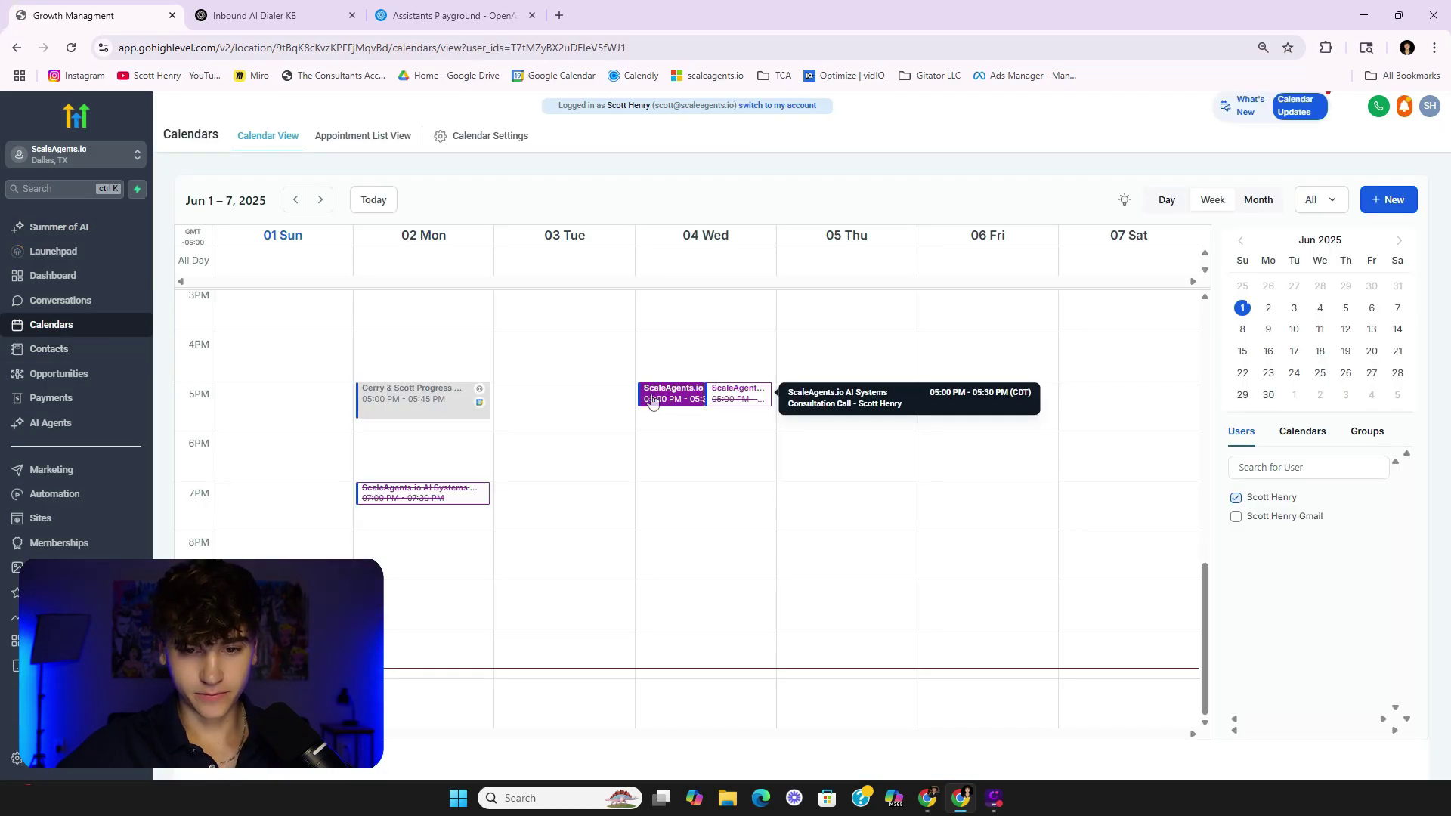
click(652, 398)
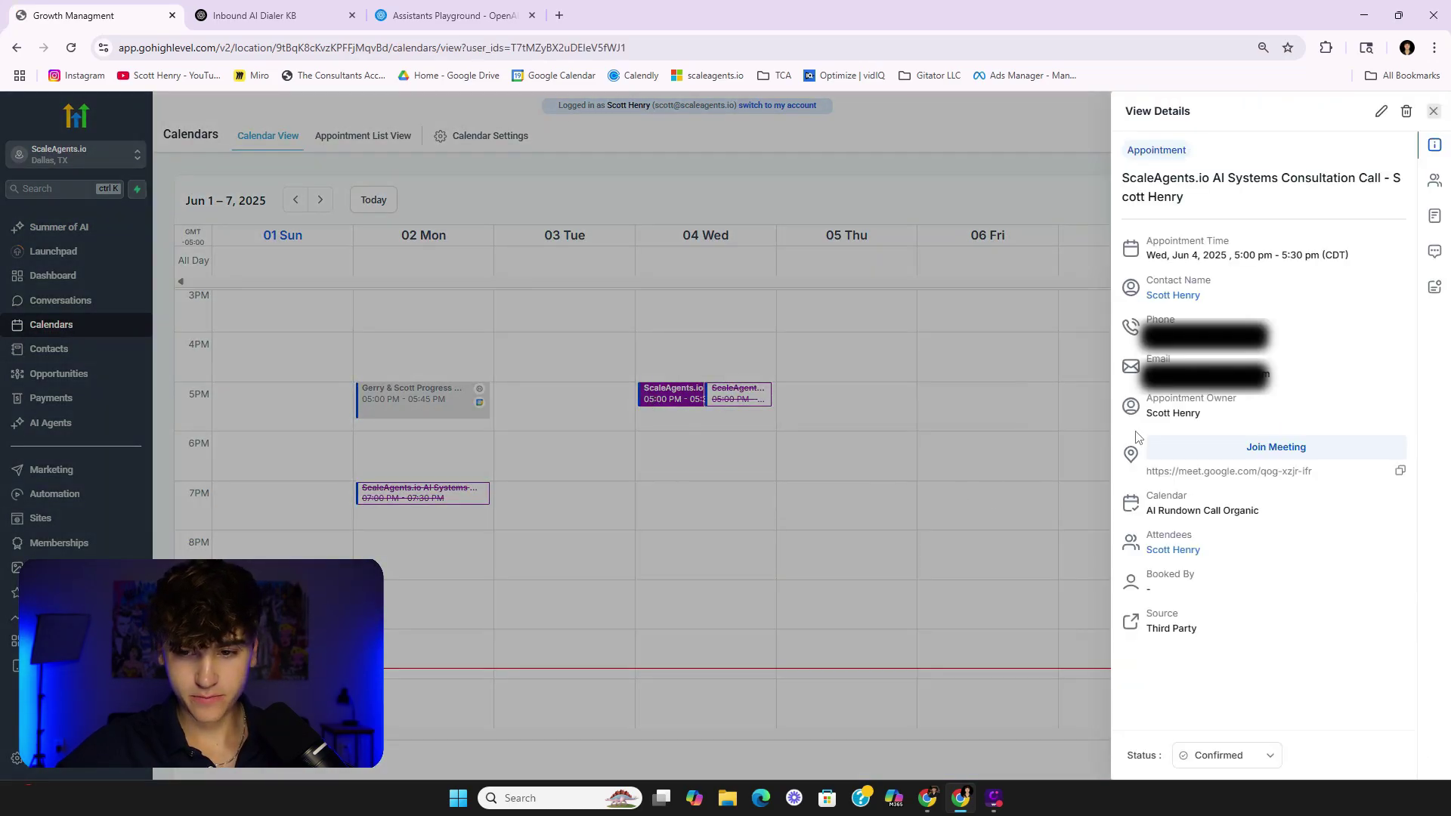